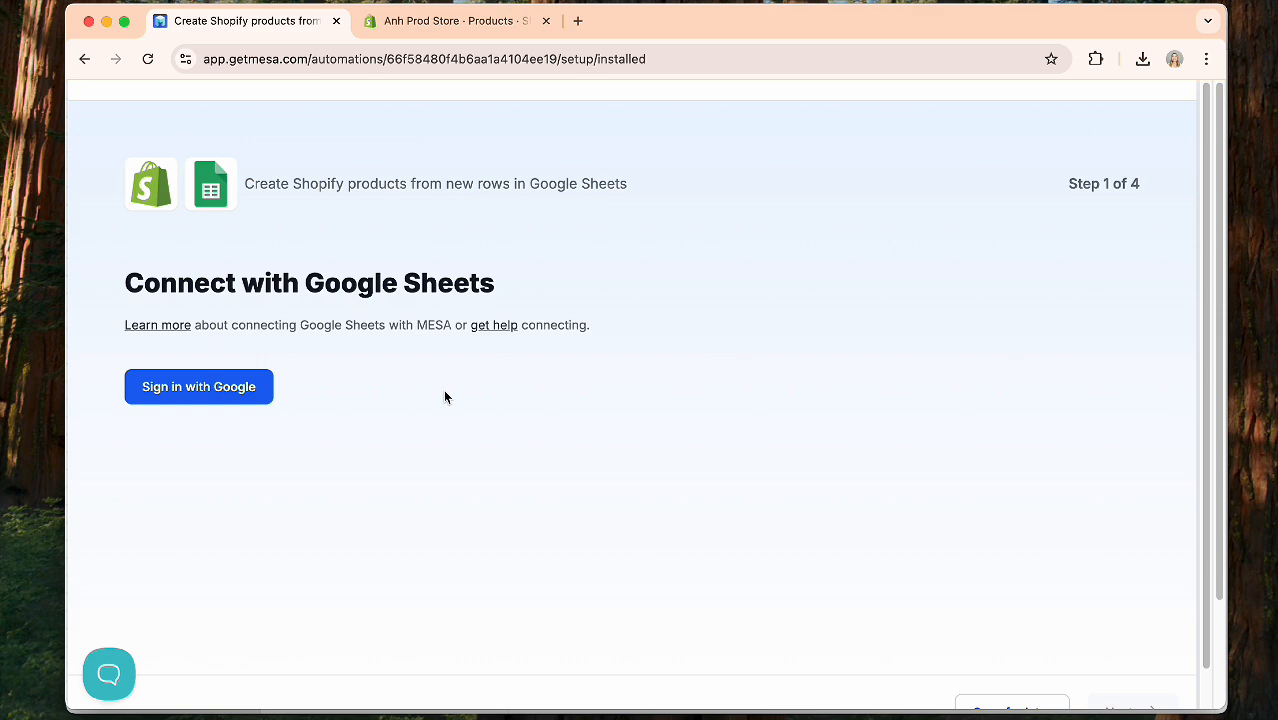
Authorize MESA to access the Google account and name the new spreadsheet "Shopify Products".
left_click(177, 389)
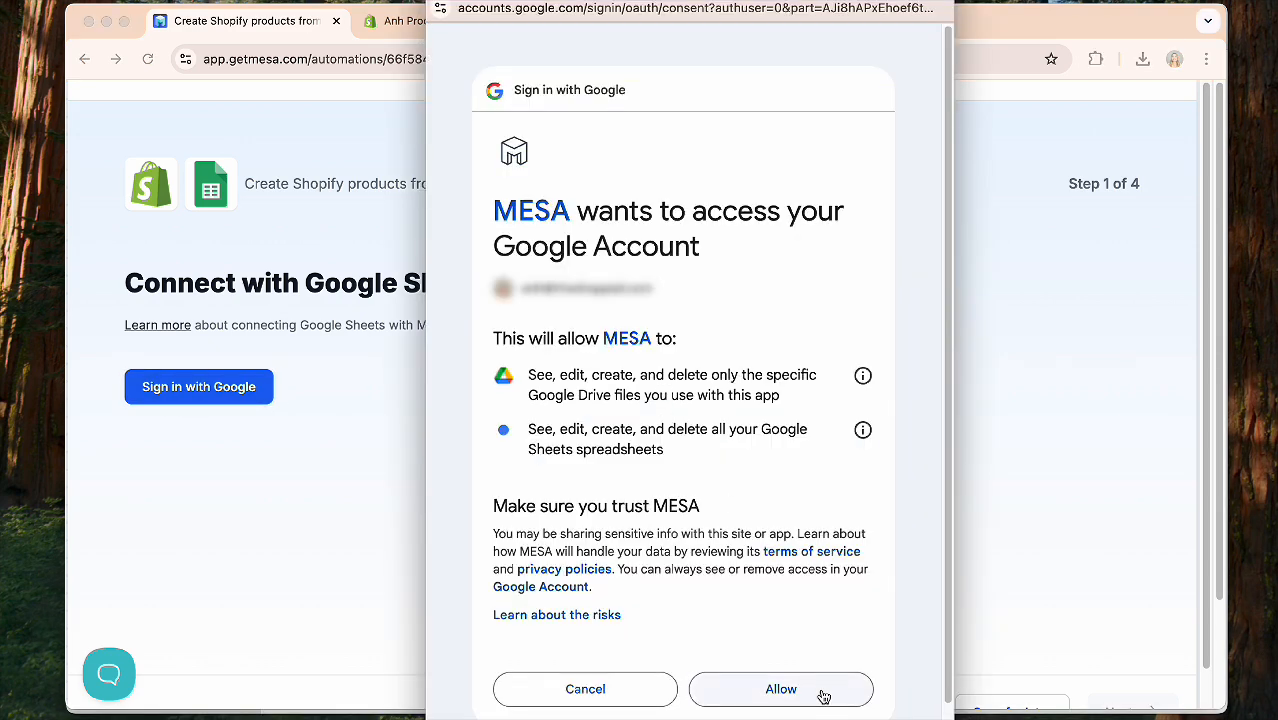
left_click(819, 690)
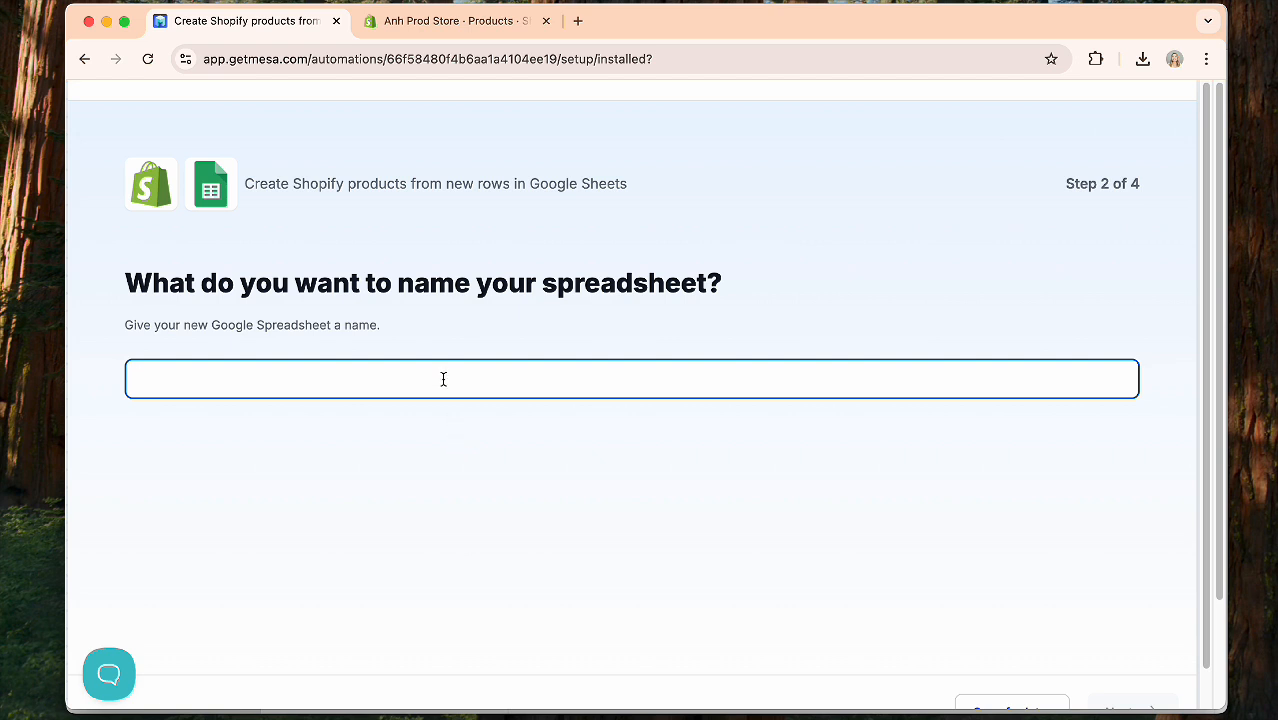
type("Shopify Products")
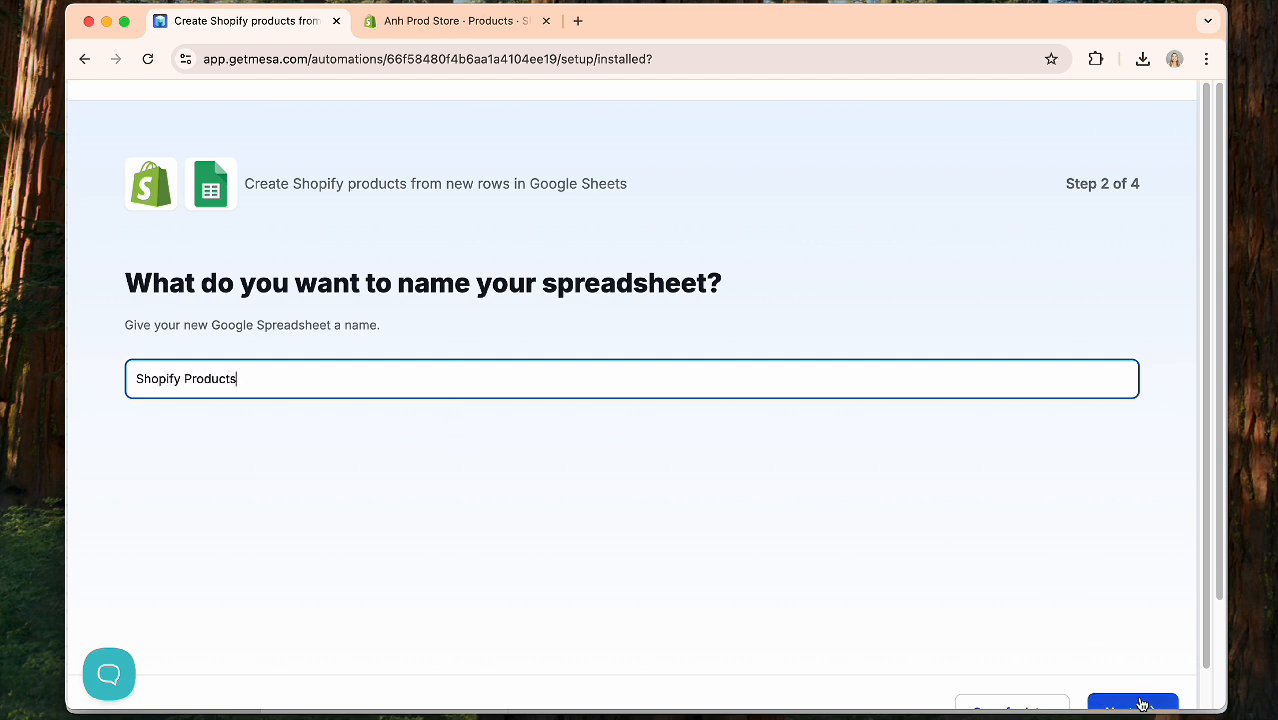
key("Tab")
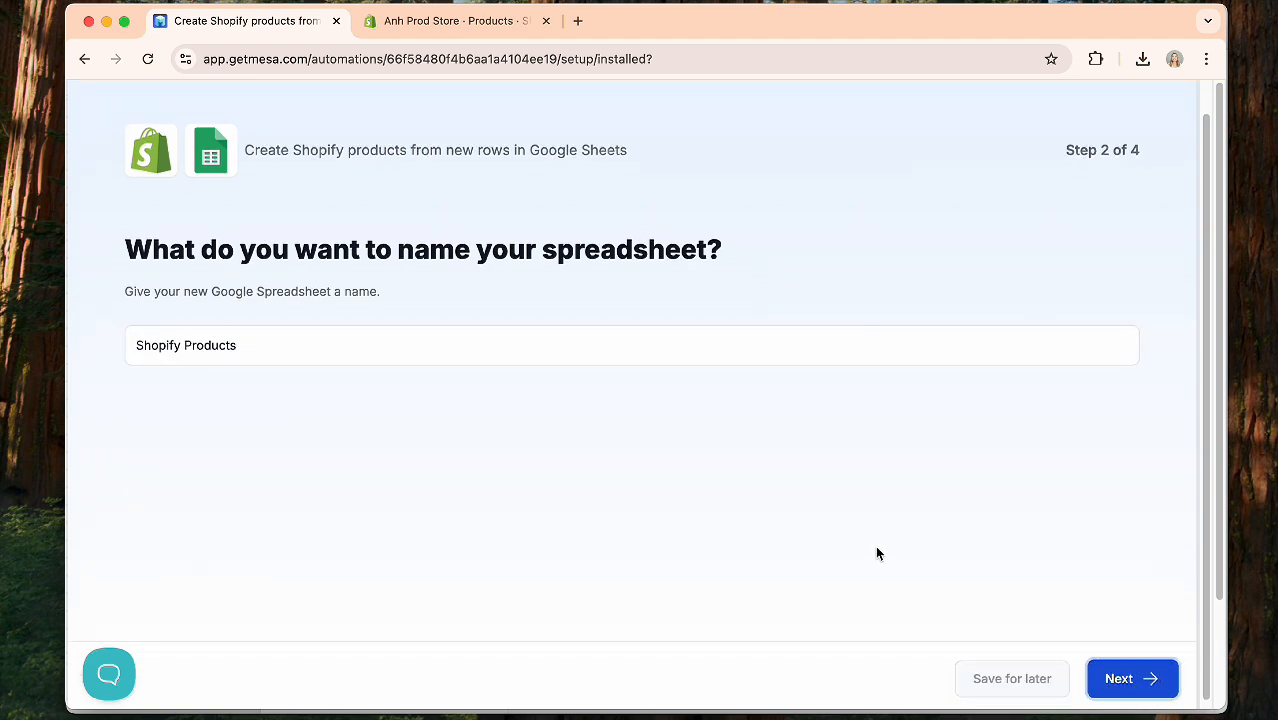
key("Return")
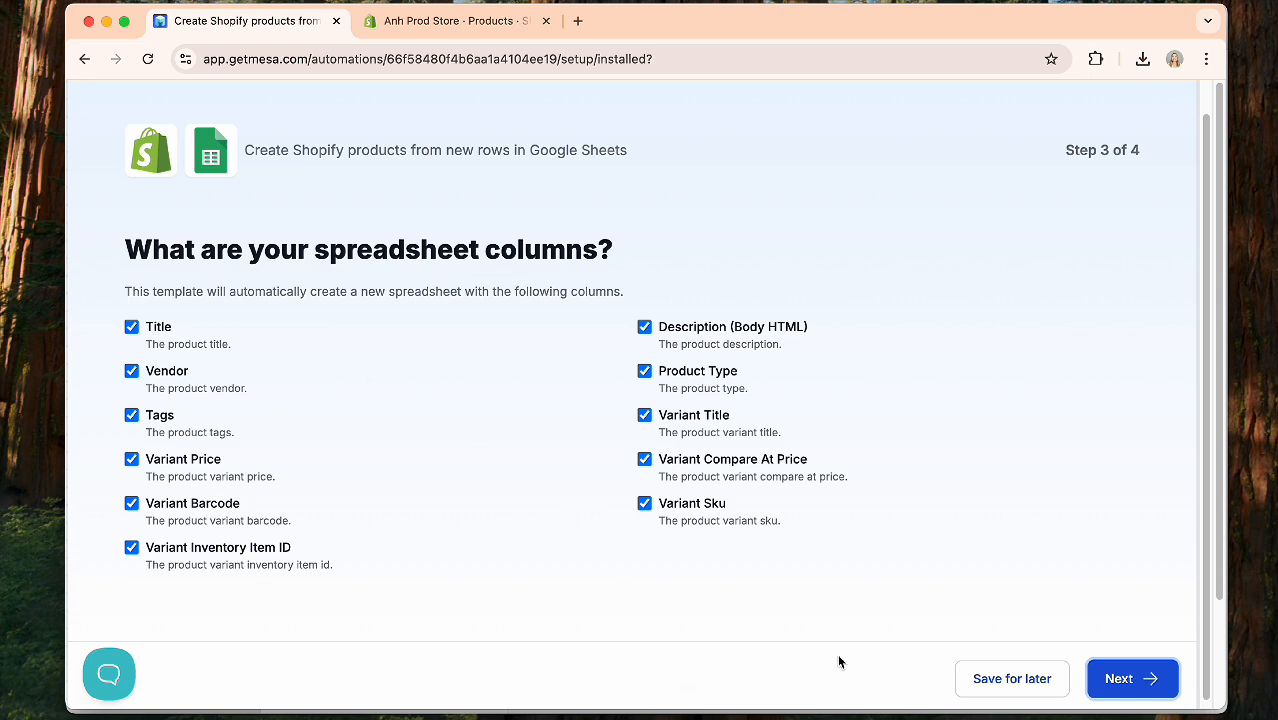
Accept all the suggested spreadsheet columns and run the workflow test.
left_click(1152, 679)
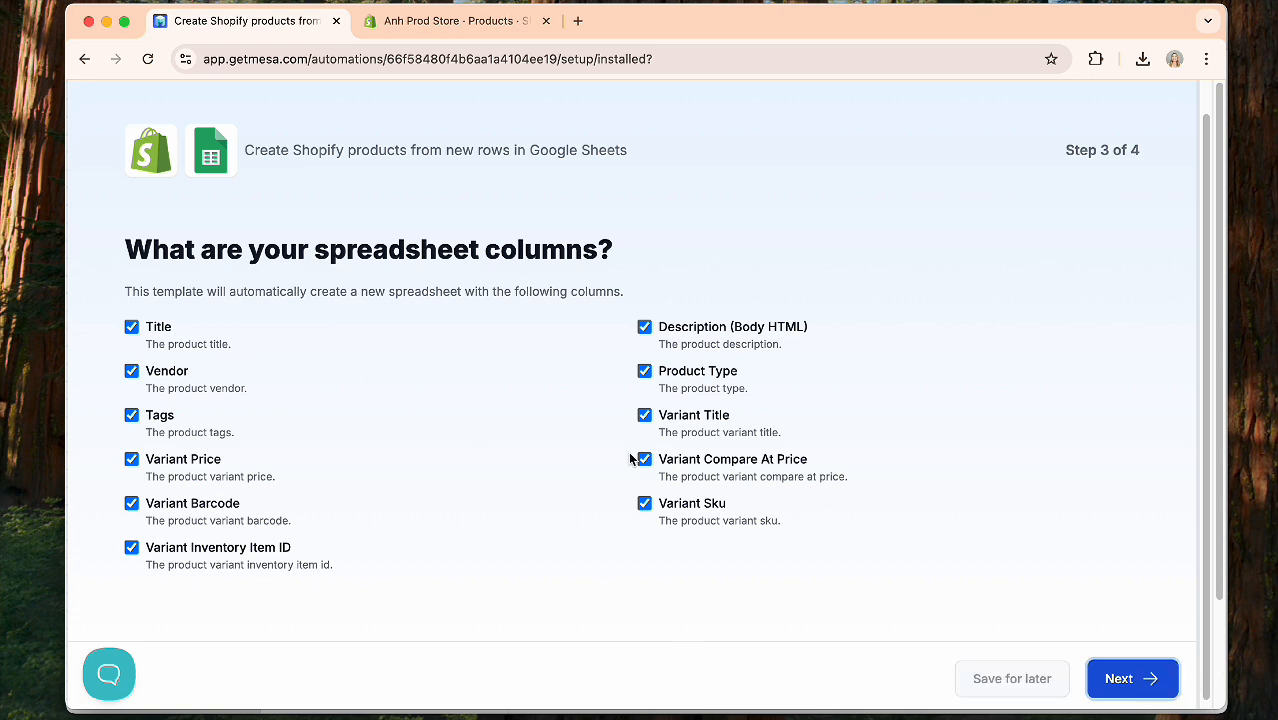
left_click(1142, 672)
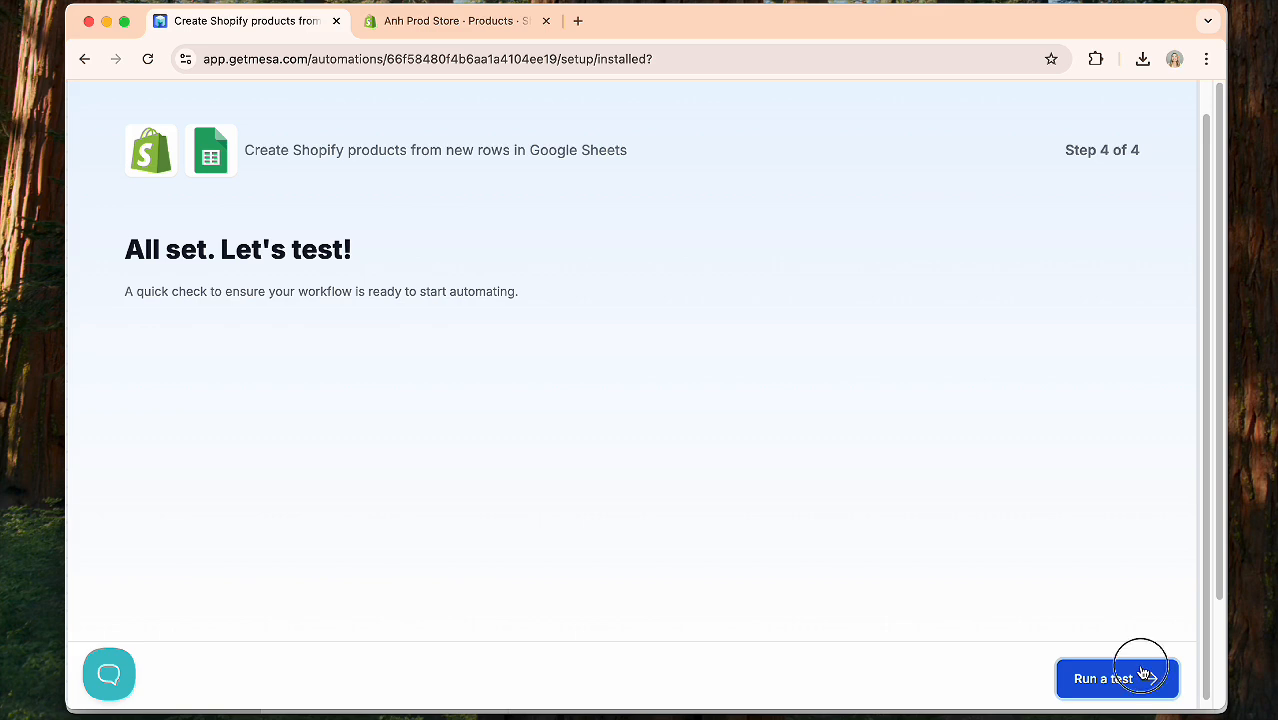
scroll(447, 294, "down", 2)
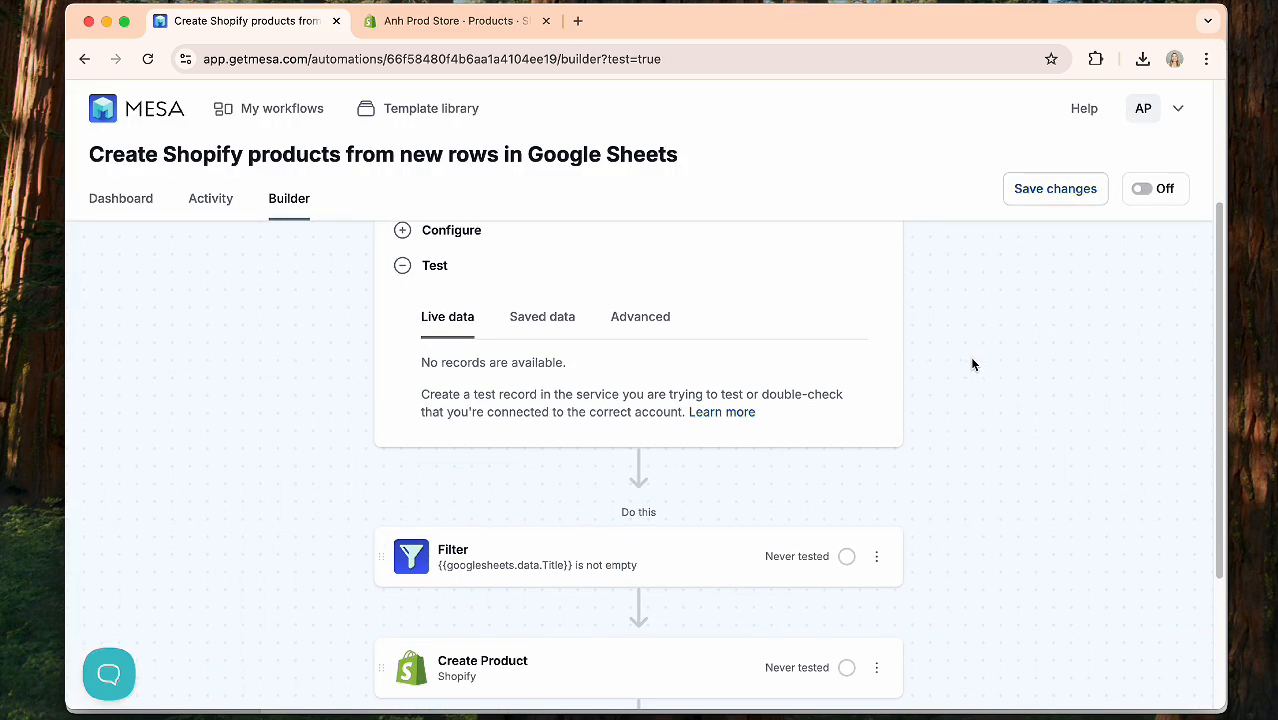
scroll(977, 364, "up", 2)
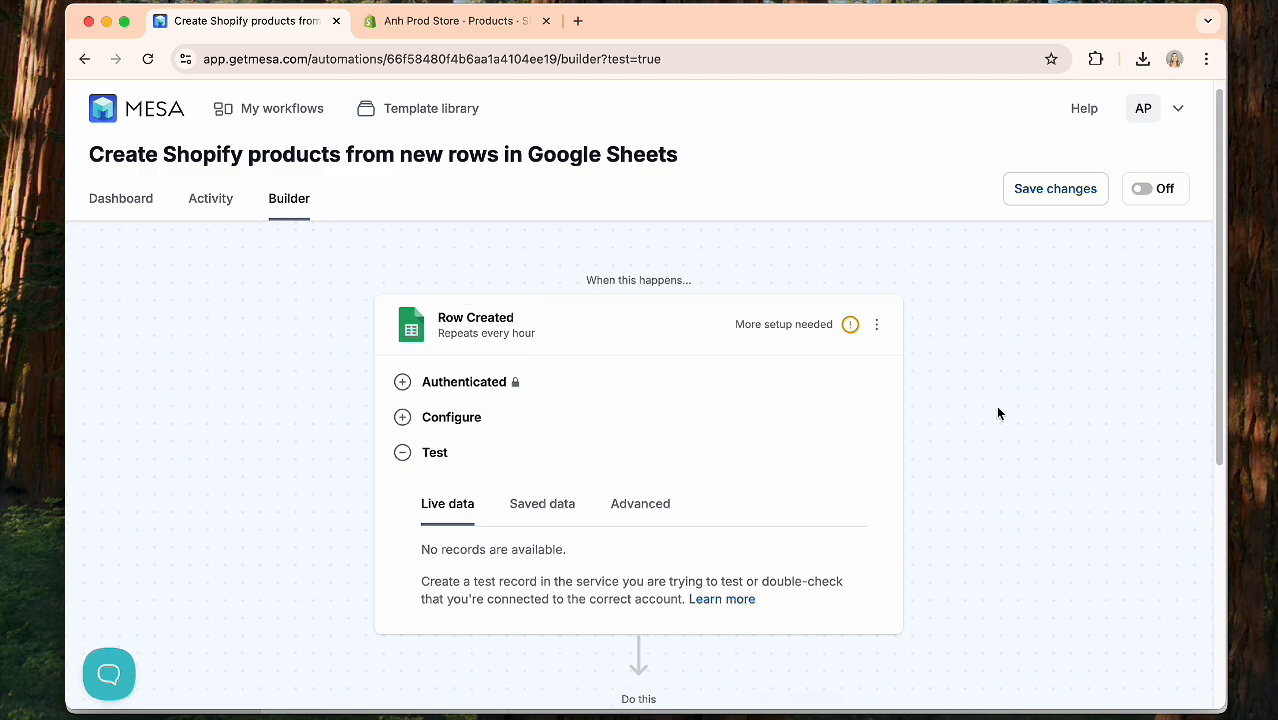
Open the workflow's Filter step and examine its rule on the row's Title value.
scroll(997, 413, "down", 2)
scroll(997, 413, "down", 4)
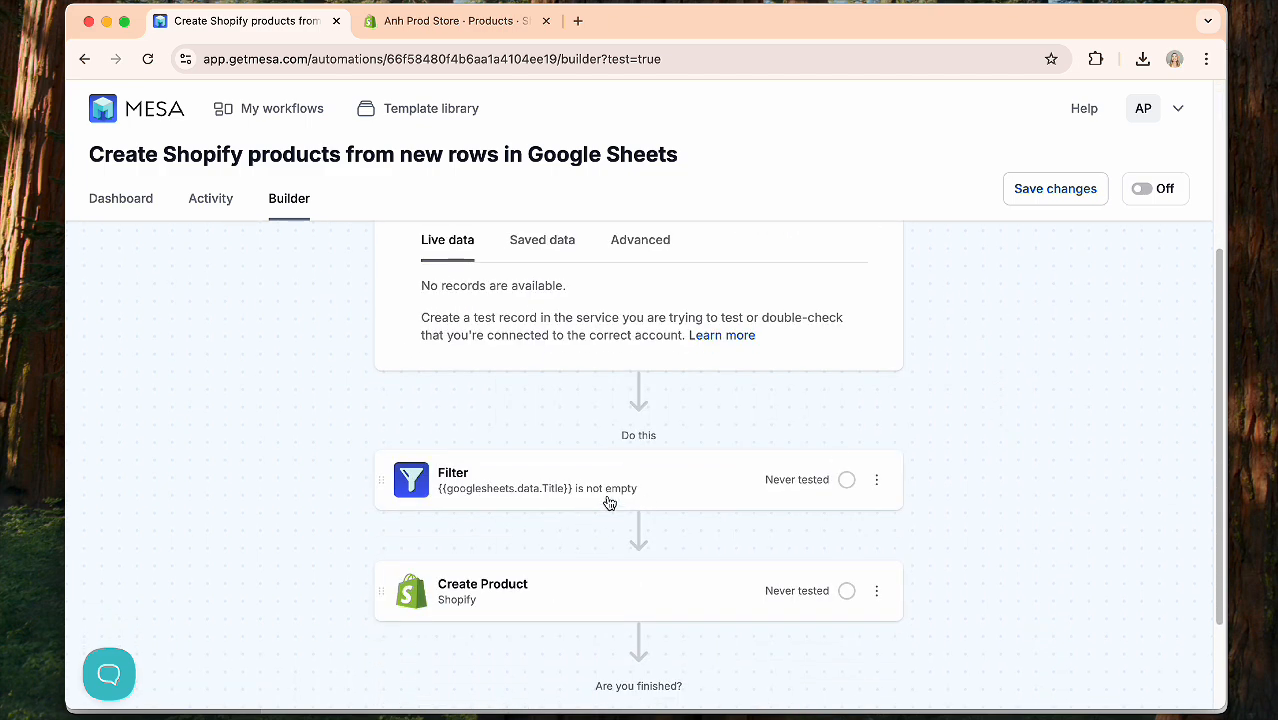
left_click(648, 487)
scroll(931, 475, "down", 2)
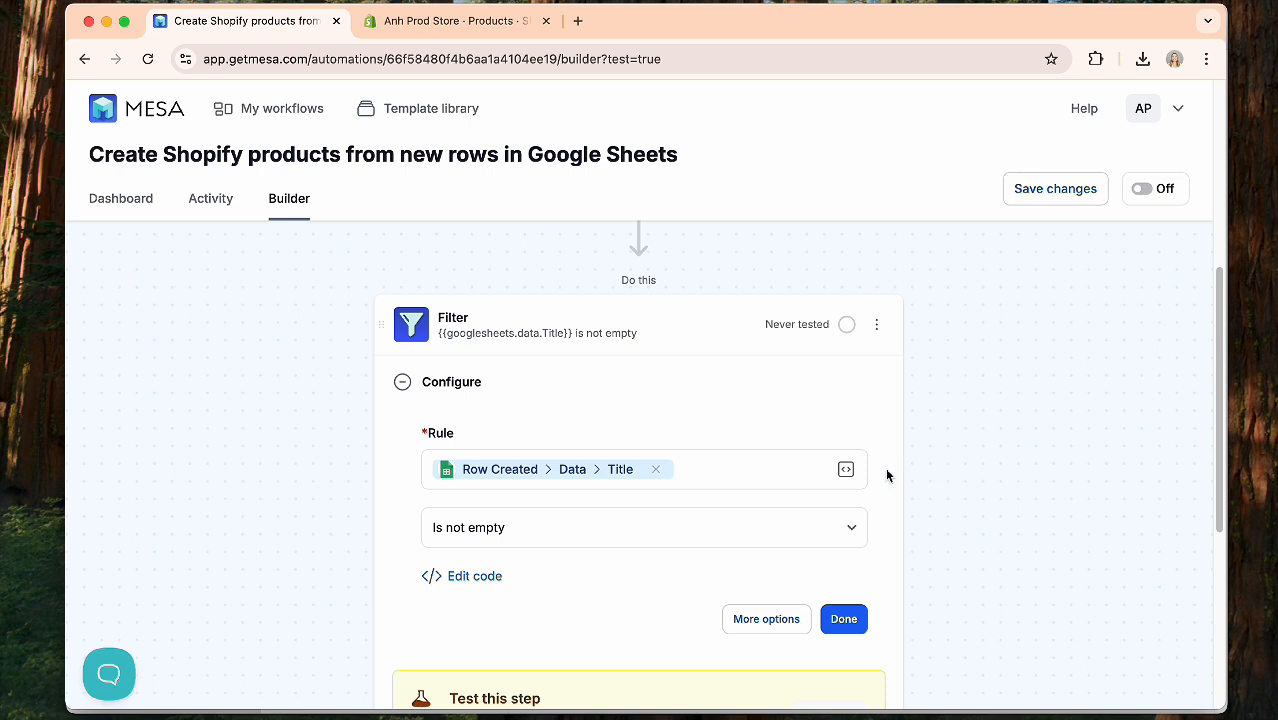
scroll(886, 474, "down", 1)
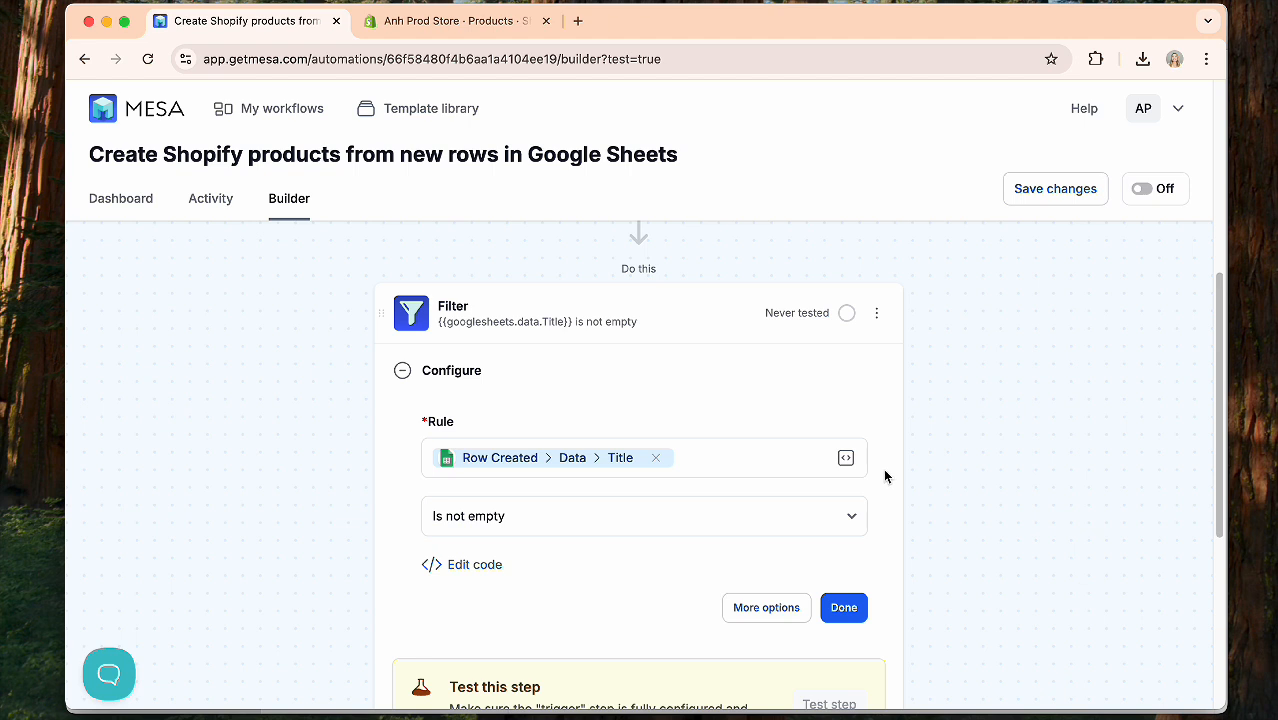
scroll(886, 475, "down", 4)
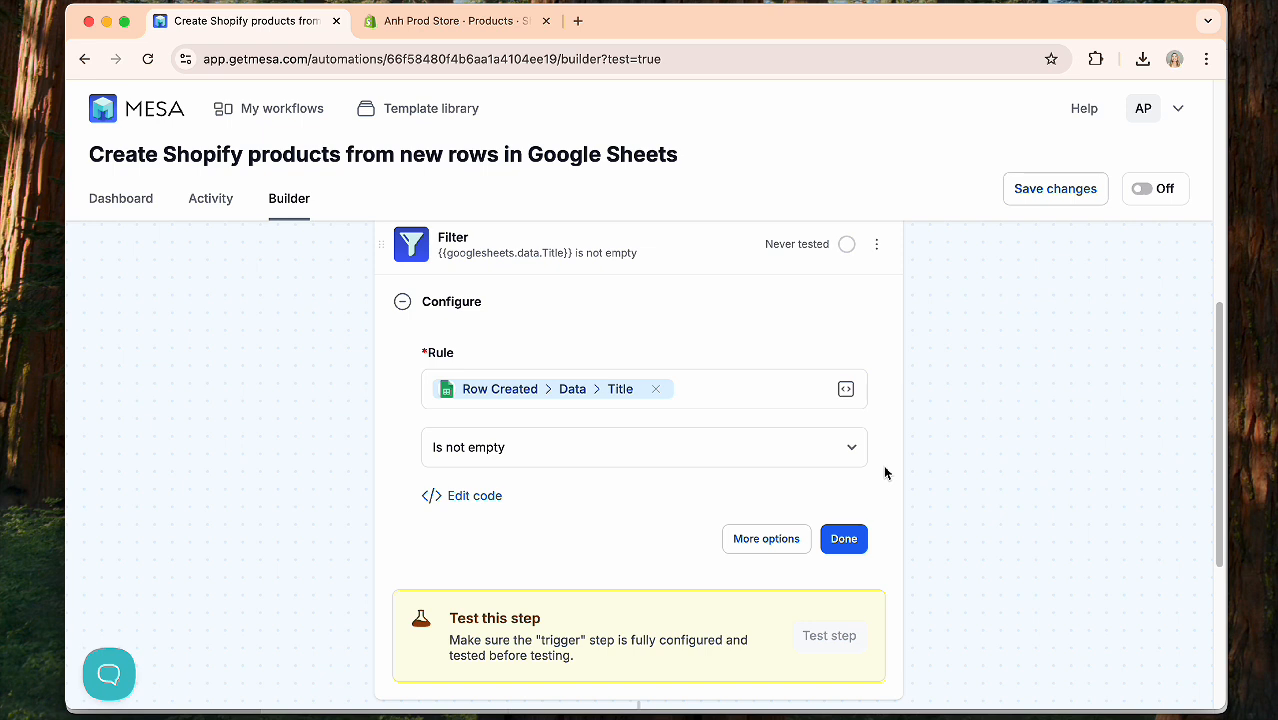
scroll(886, 475, "down", 1)
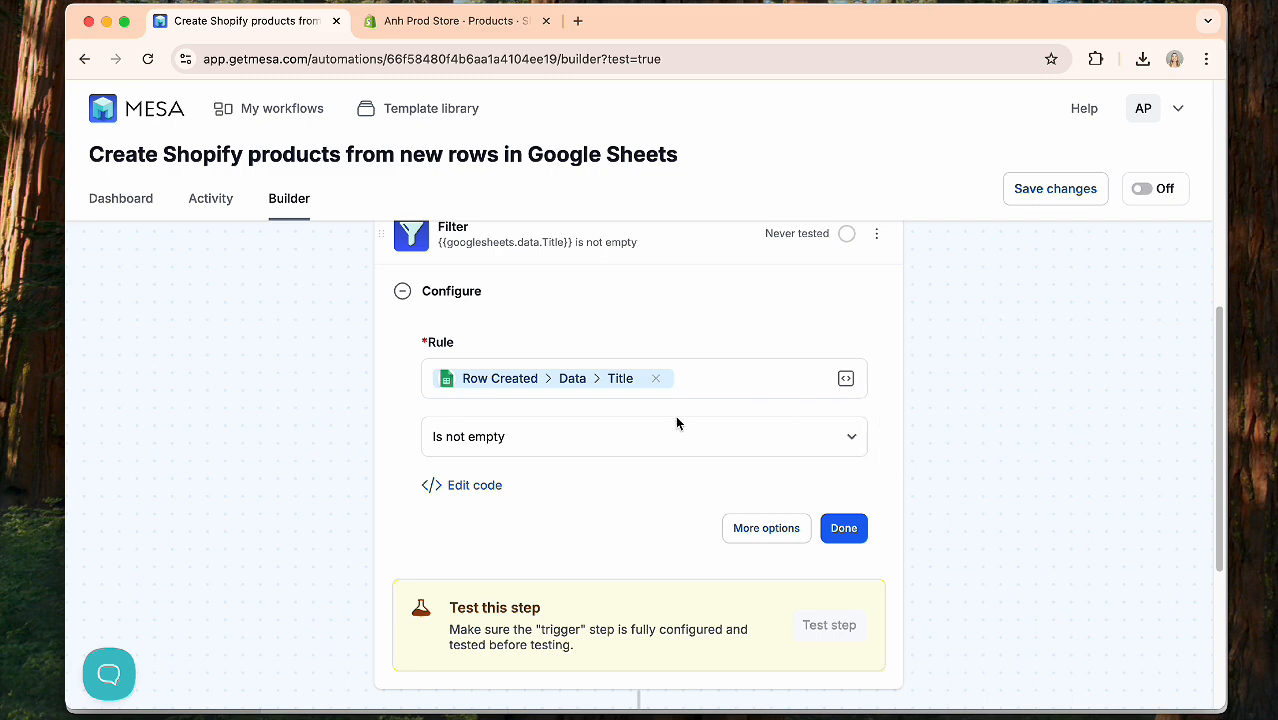
Open the Shopify Create Product step and examine how its product and variant fields map to the spreadsheet columns.
scroll(734, 424, "down", 10)
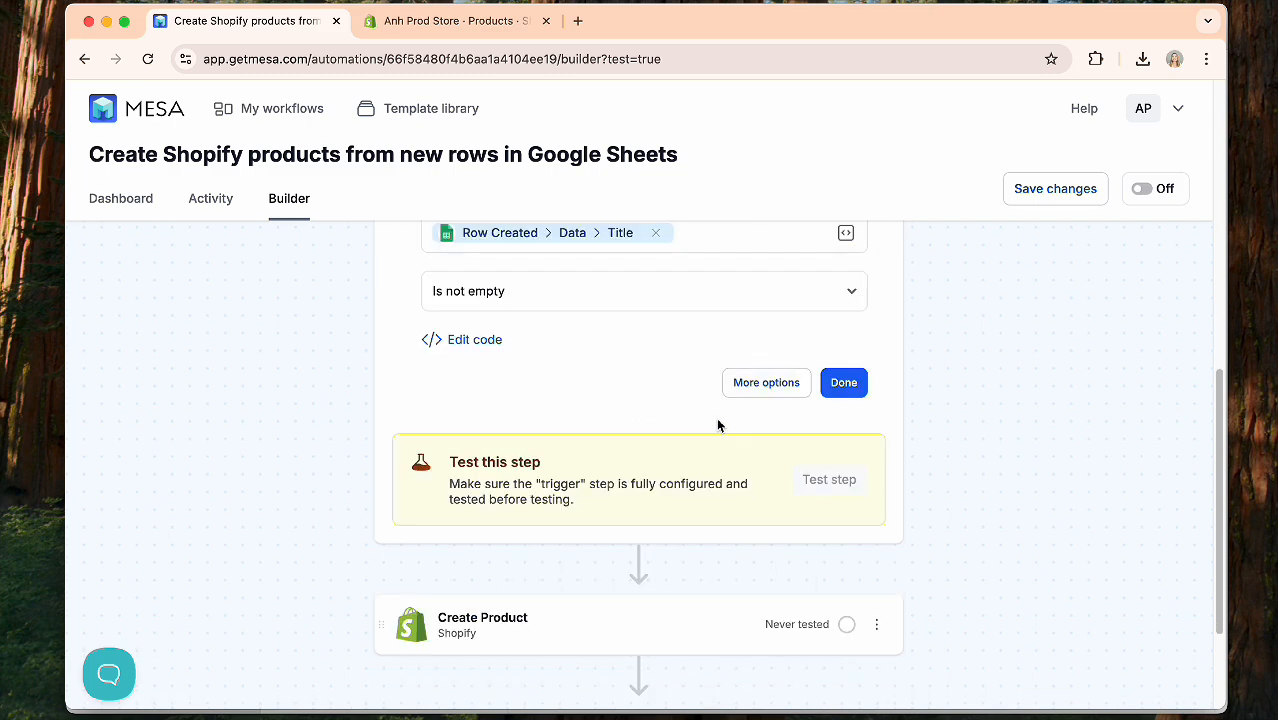
left_click(679, 446)
scroll(920, 445, "down", 3)
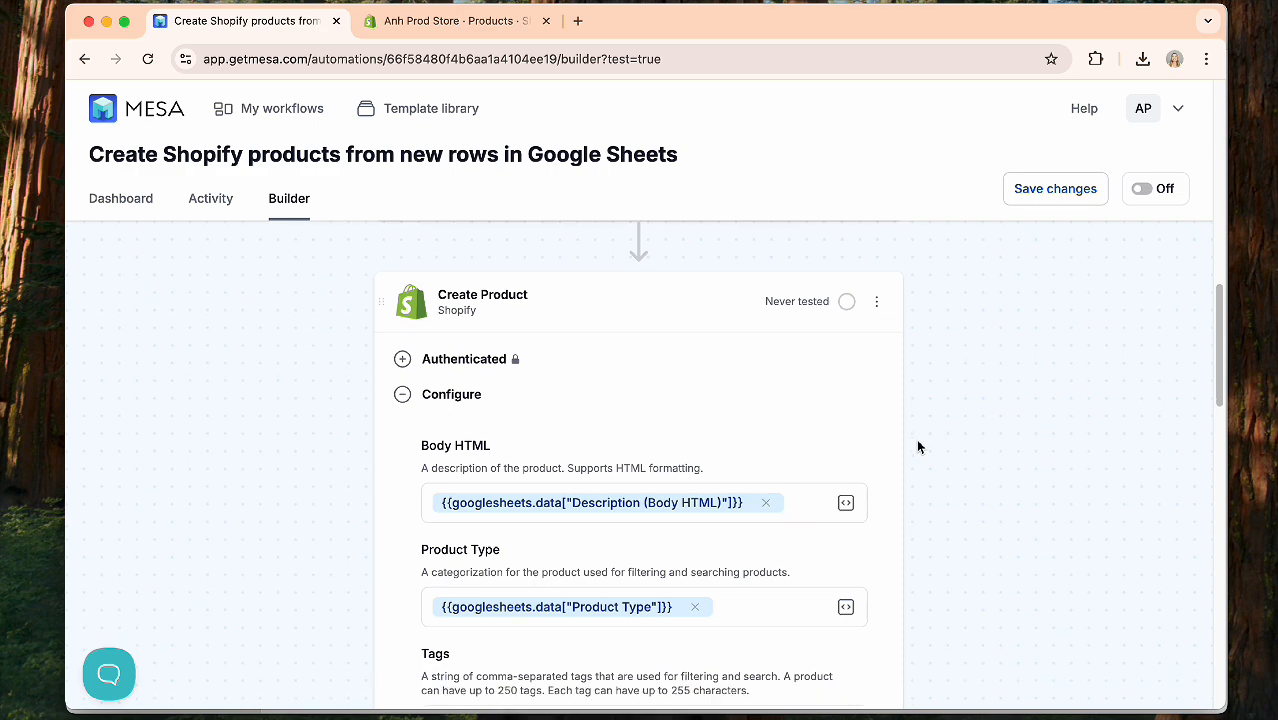
scroll(918, 441, "down", 1)
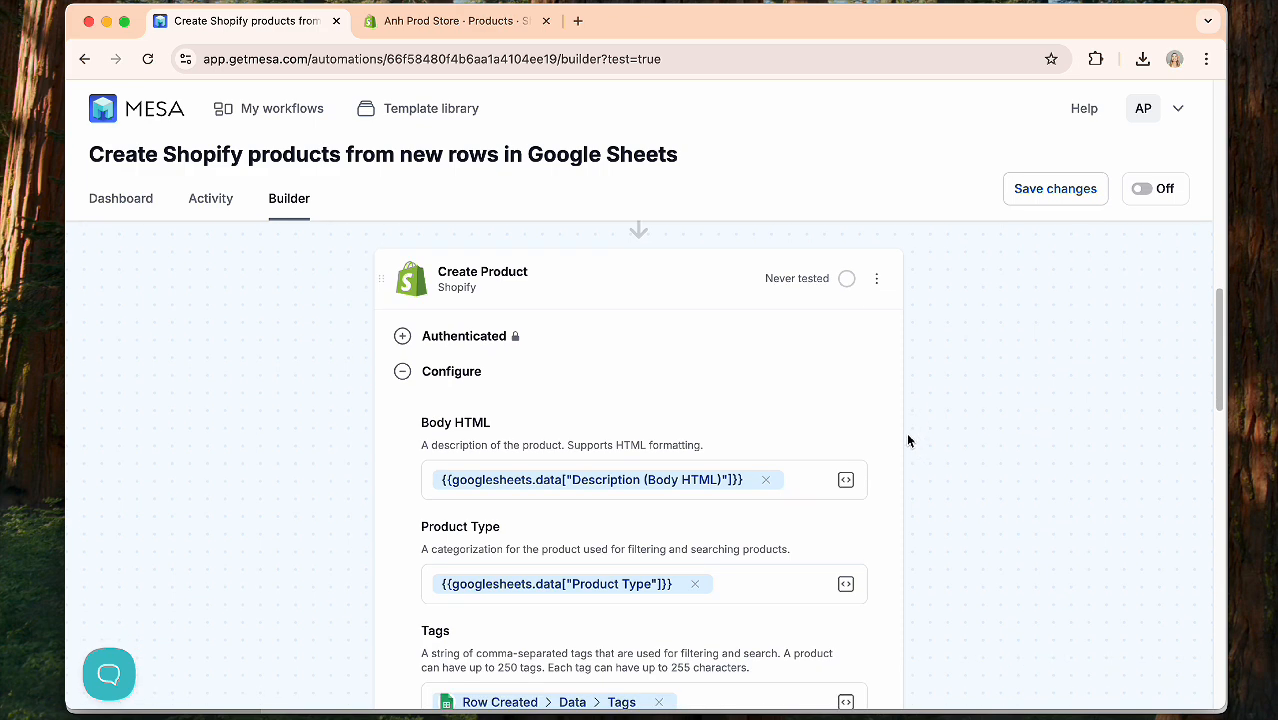
scroll(910, 440, "down", 1)
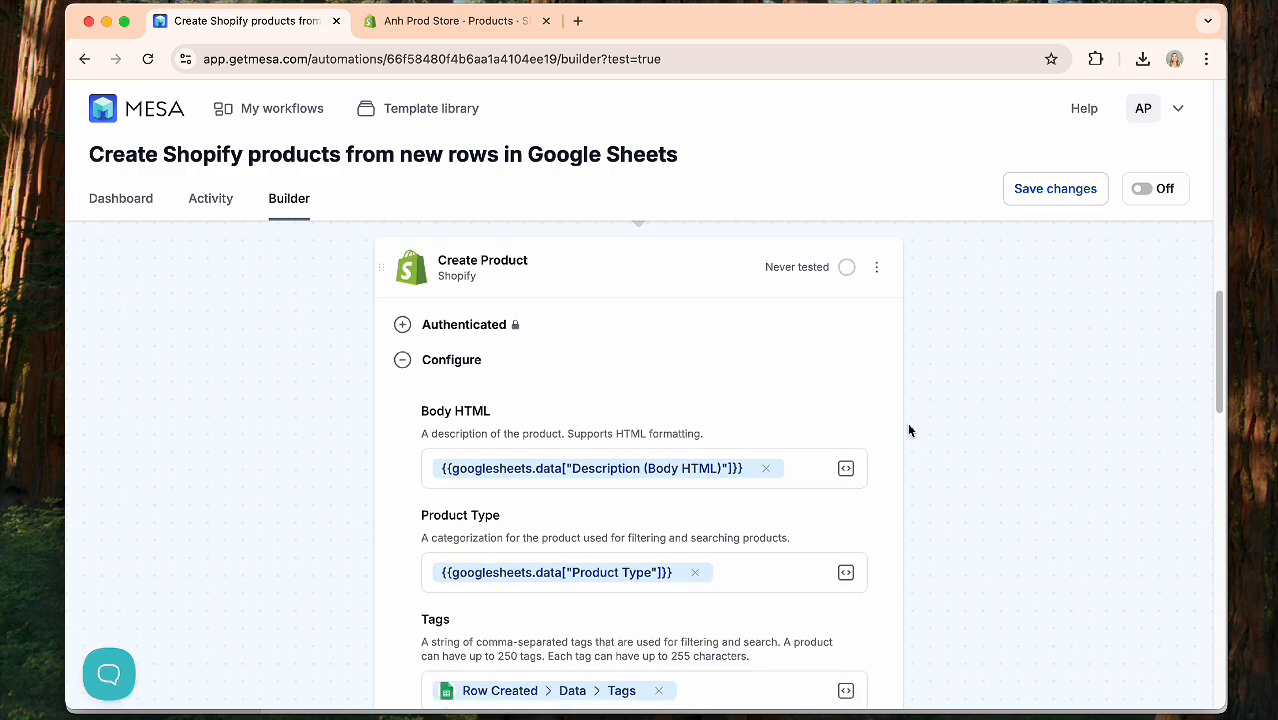
scroll(893, 413, "down", 1)
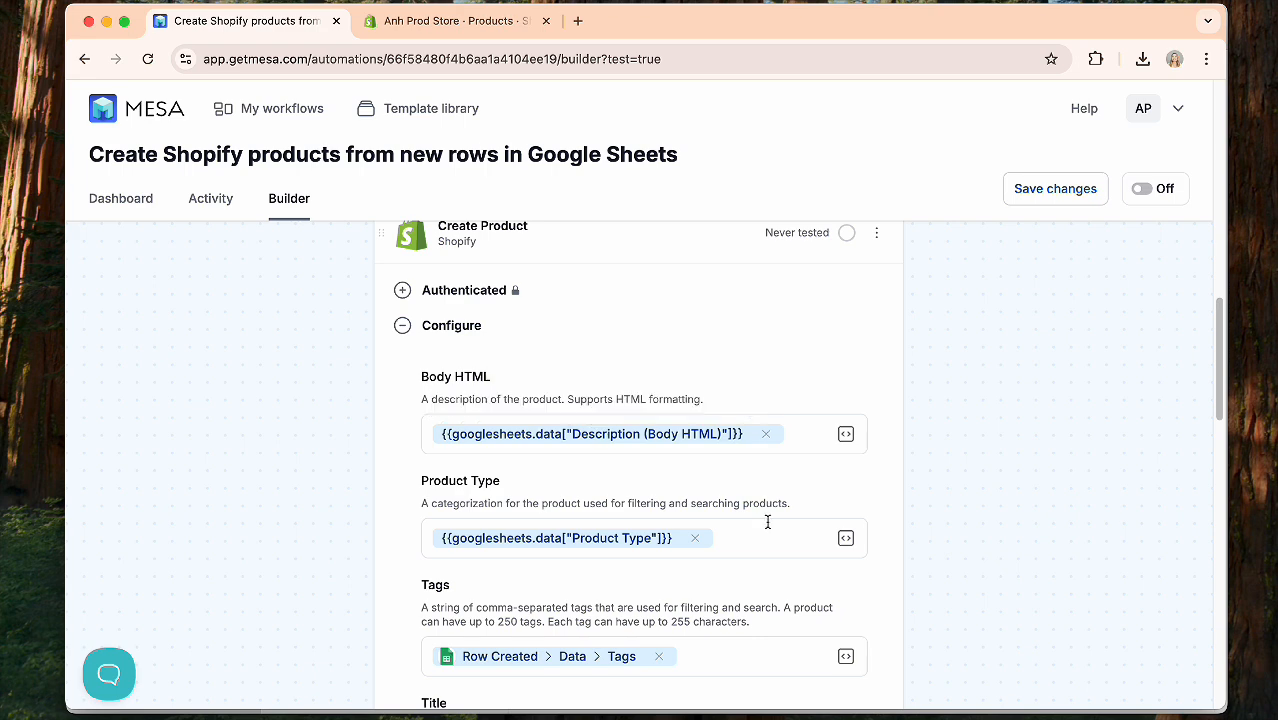
scroll(712, 441, "down", 3)
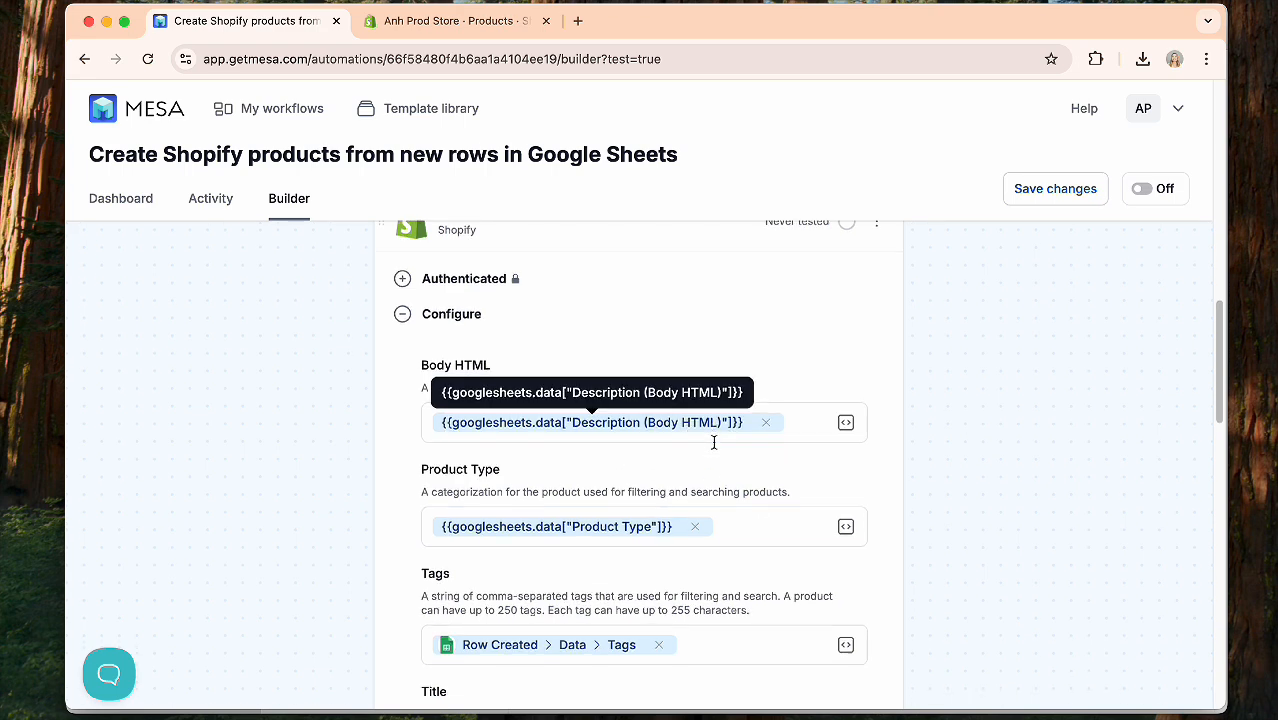
scroll(504, 437, "down", 3)
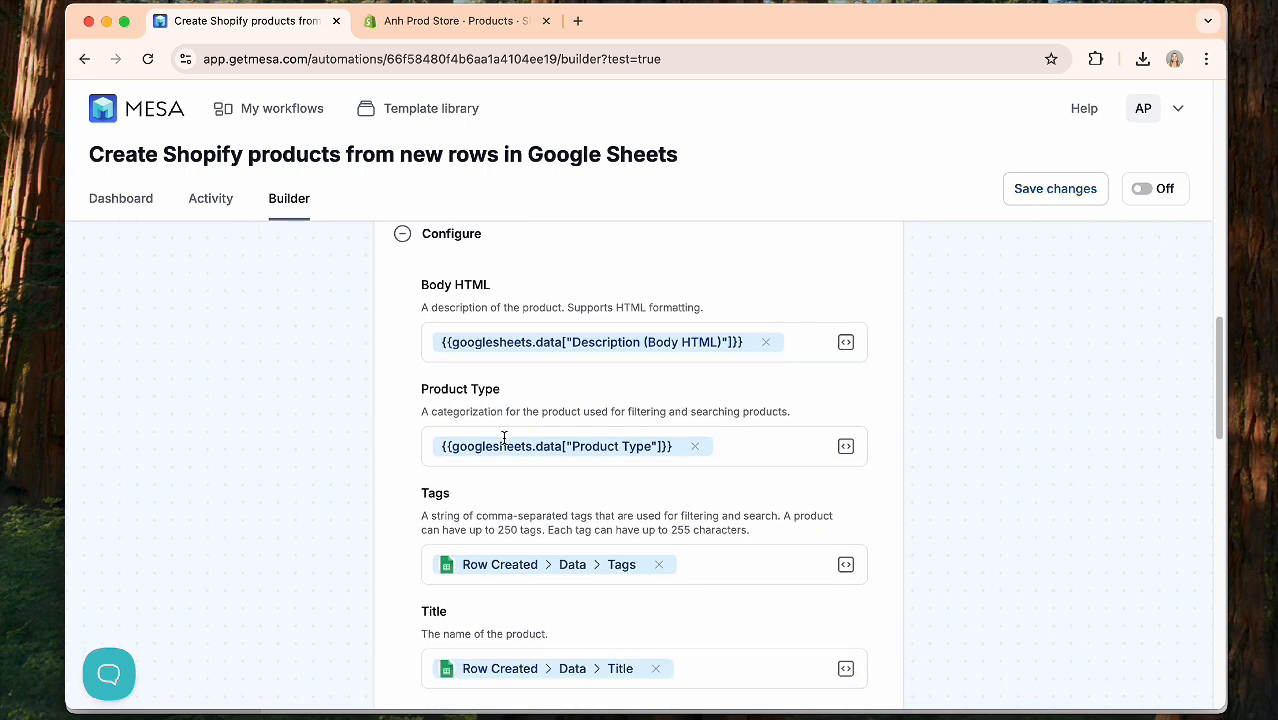
scroll(504, 437, "down", 9)
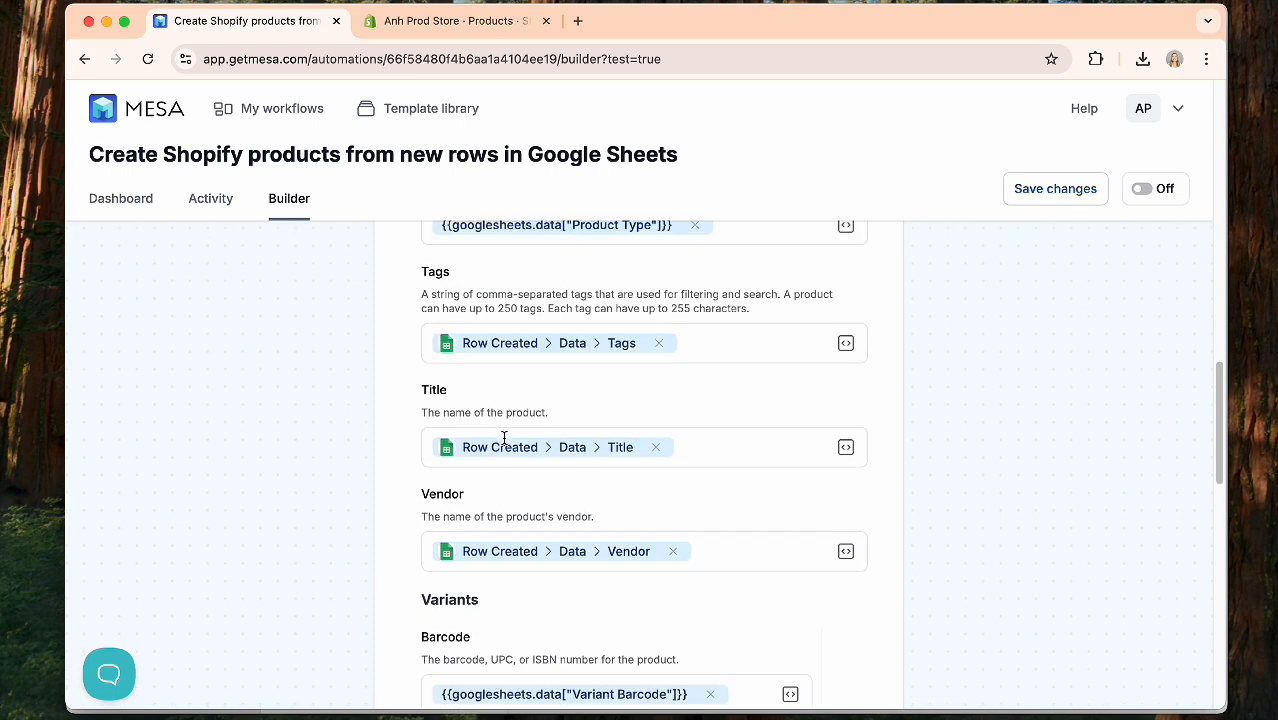
scroll(504, 437, "down", 4)
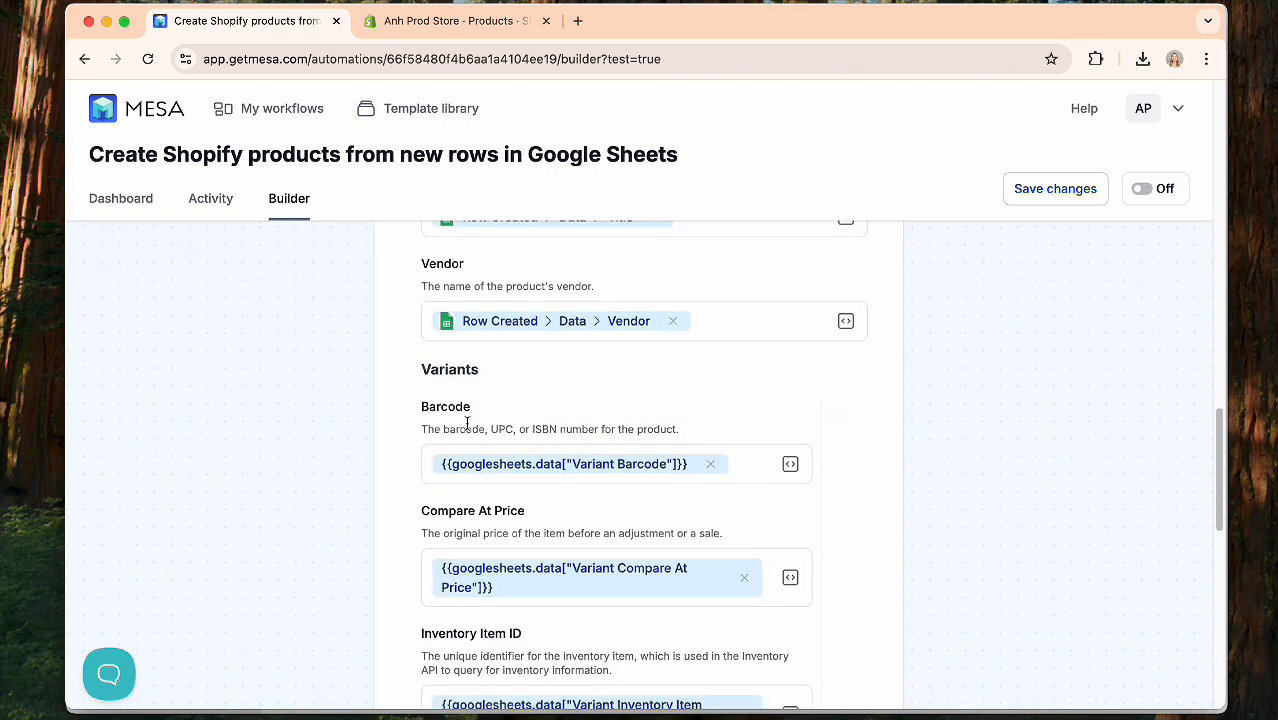
scroll(466, 423, "down", 1)
scroll(434, 425, "down", 6)
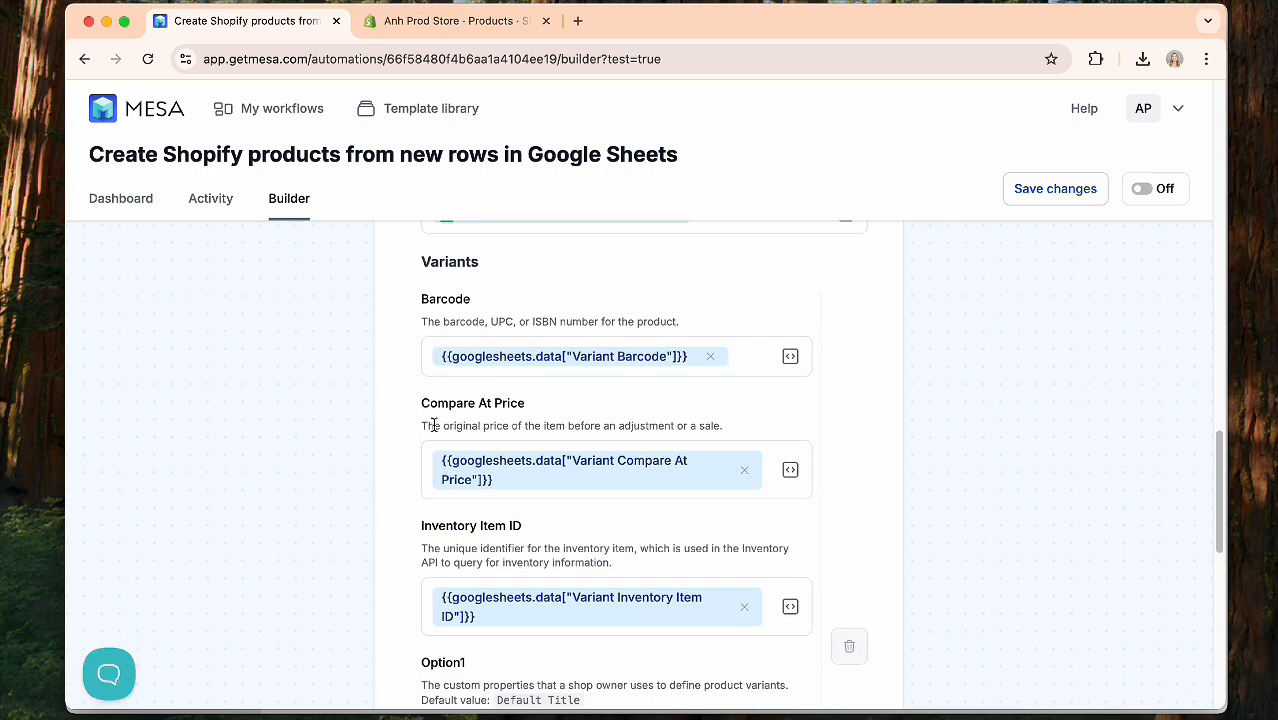
scroll(541, 447, "down", 2)
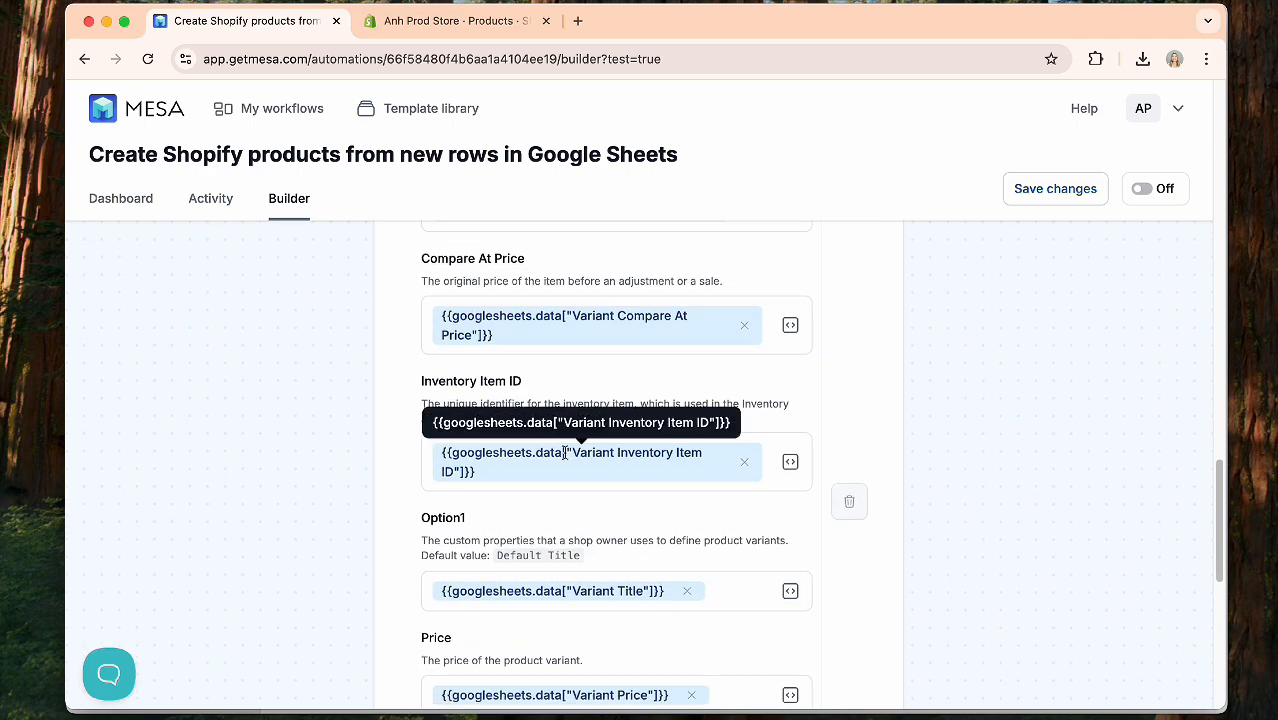
scroll(560, 450, "down", 4)
scroll(567, 454, "down", 1)
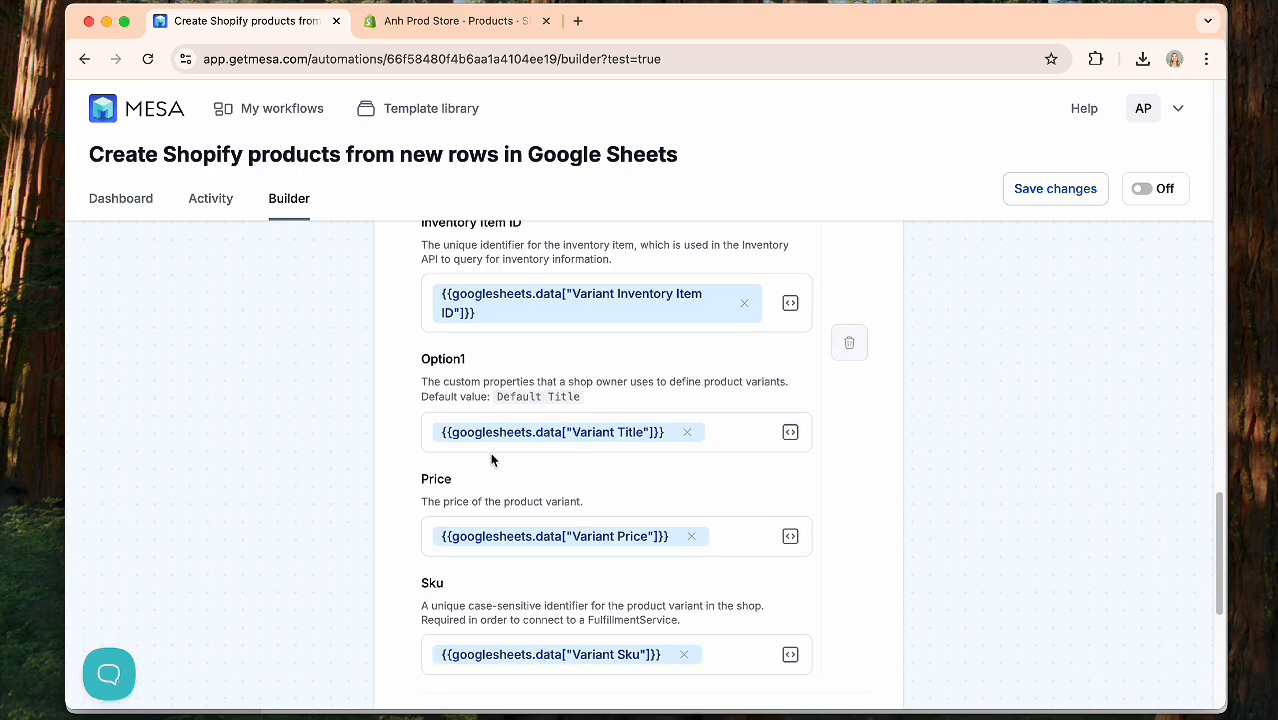
scroll(513, 448, "down", 1)
scroll(534, 456, "down", 4)
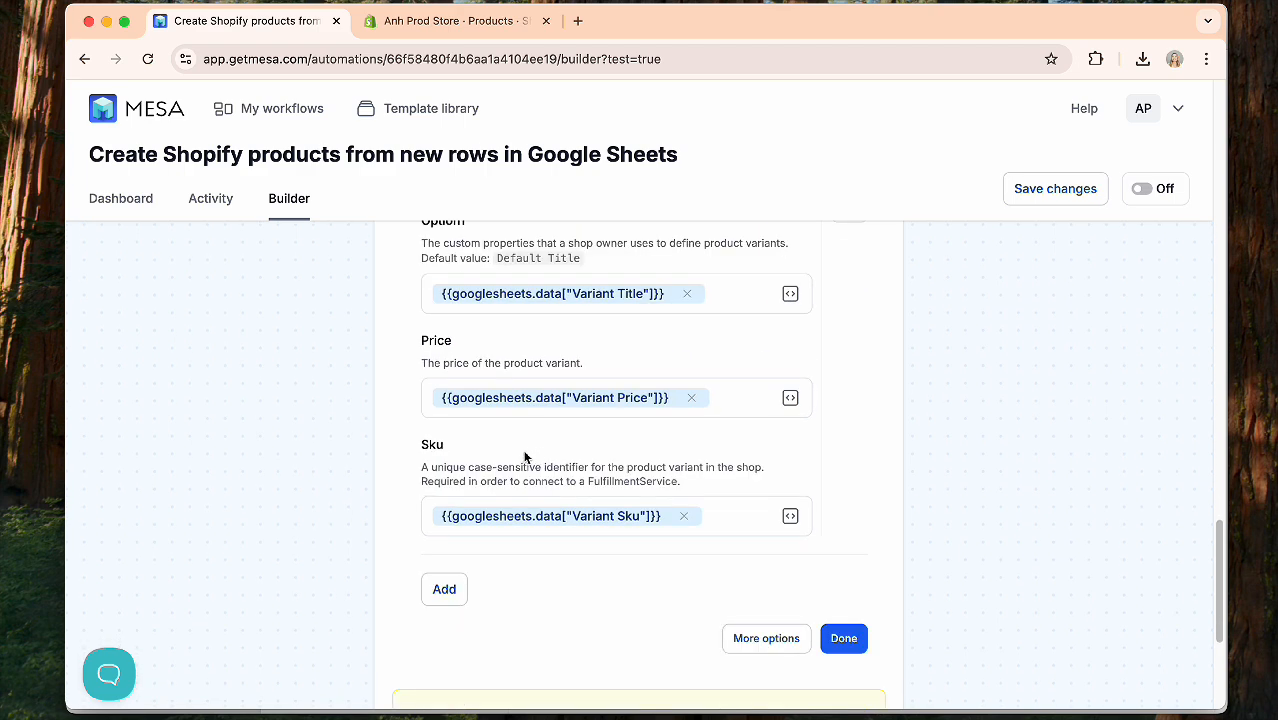
scroll(523, 457, "down", 7)
Expand the Row Created trigger's configuration and open its linked Shopify Products spreadsheet.
scroll(889, 372, "up", 20)
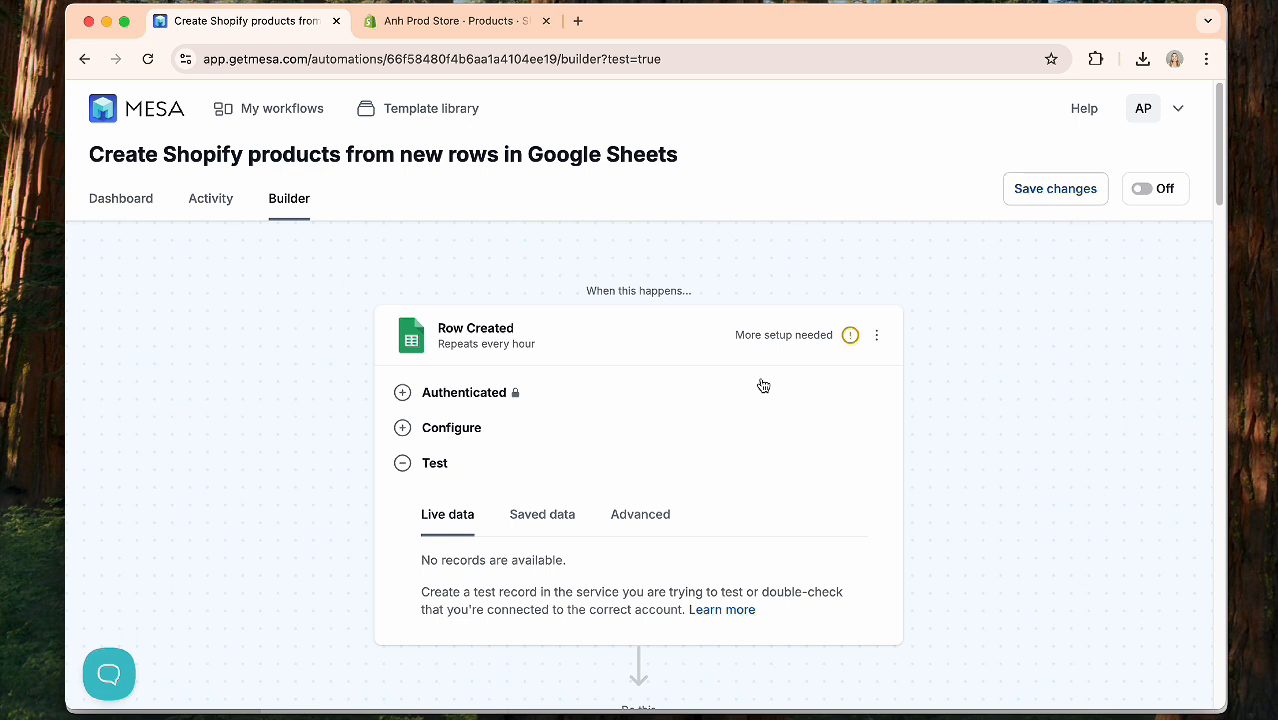
left_click(474, 429)
scroll(725, 420, "down", 3)
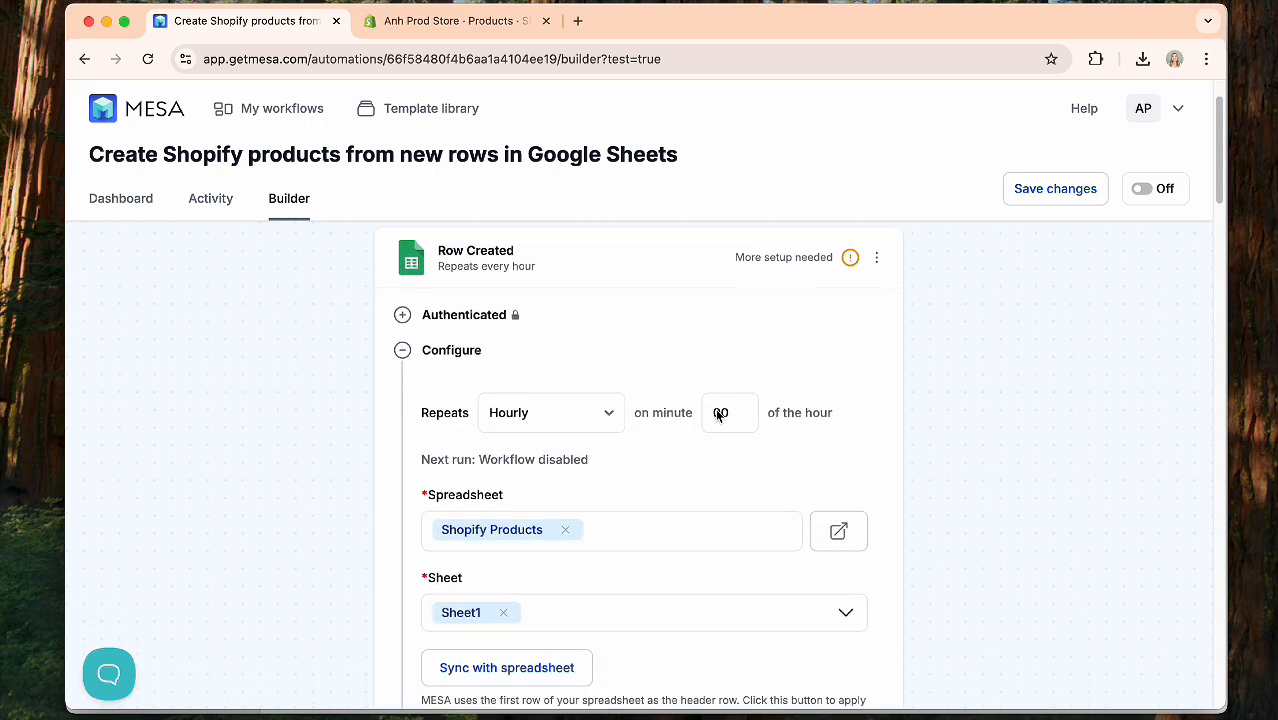
scroll(770, 418, "down", 1)
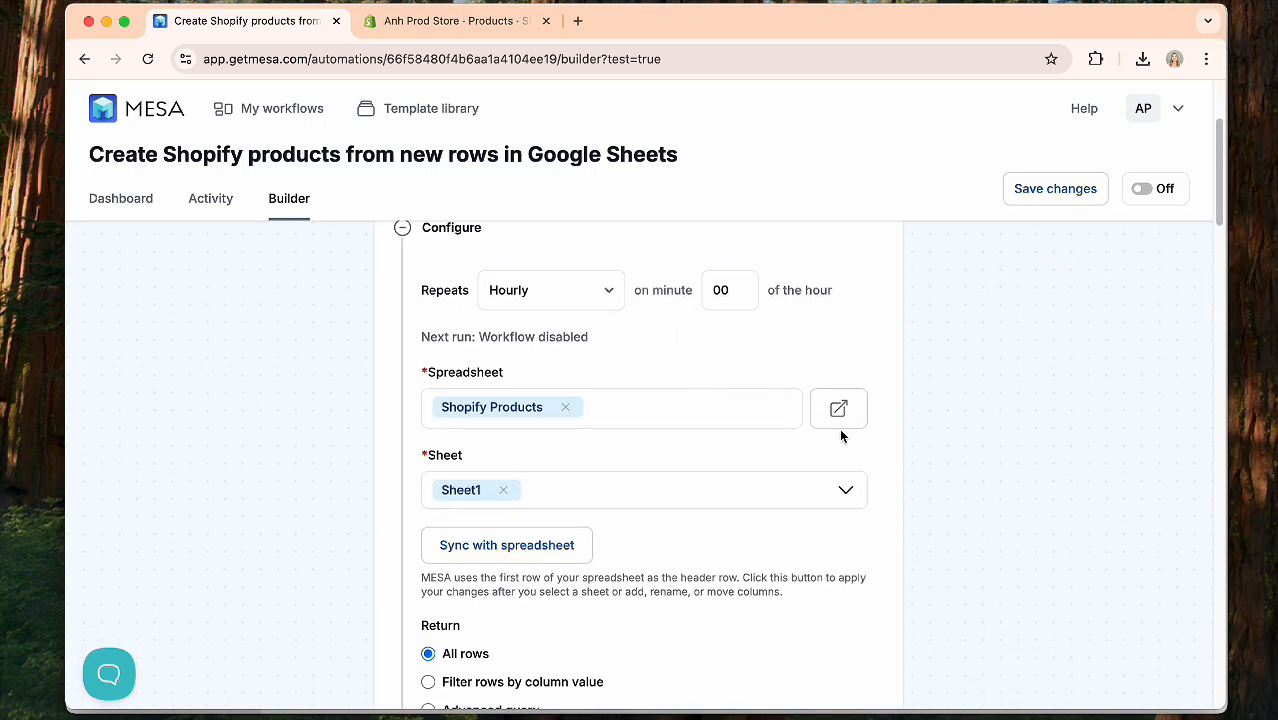
left_click(840, 413)
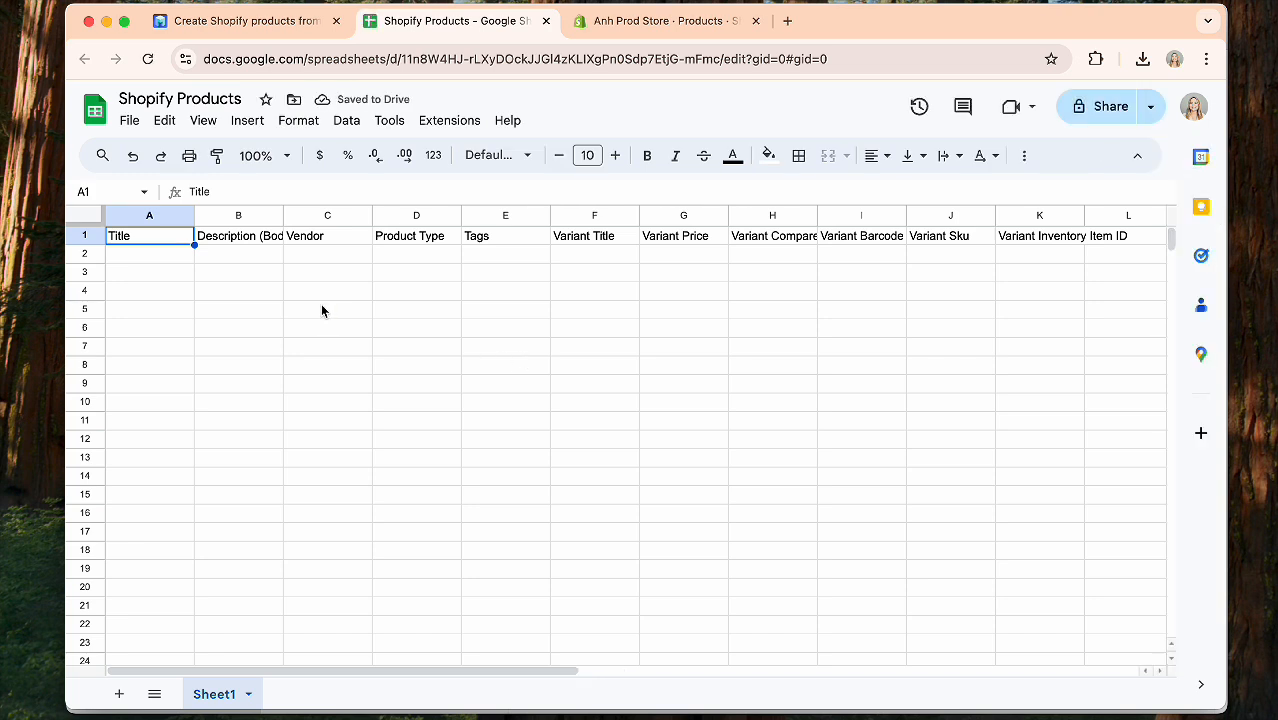
Enter "Test Product" as the title in cell A2.
left_click(150, 256)
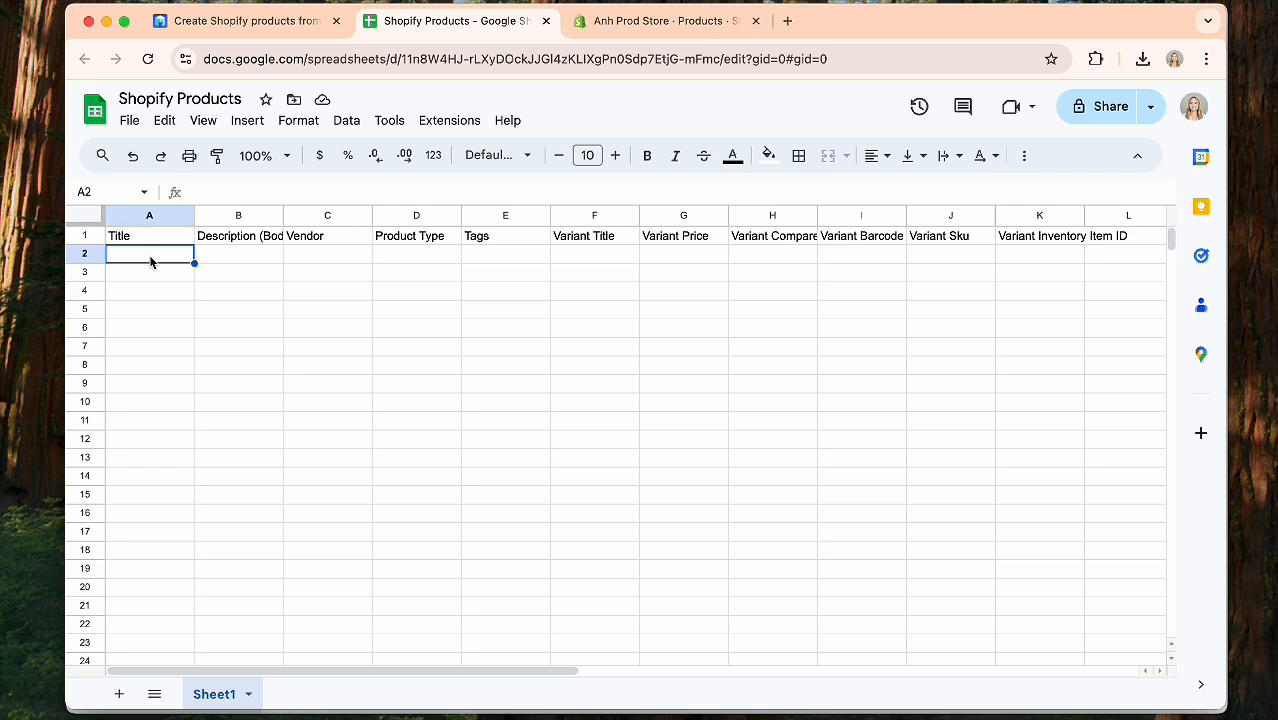
type("Terst")
key("BackSpace")
key("BackSpace")
key("BackSpace")
type("st Product")
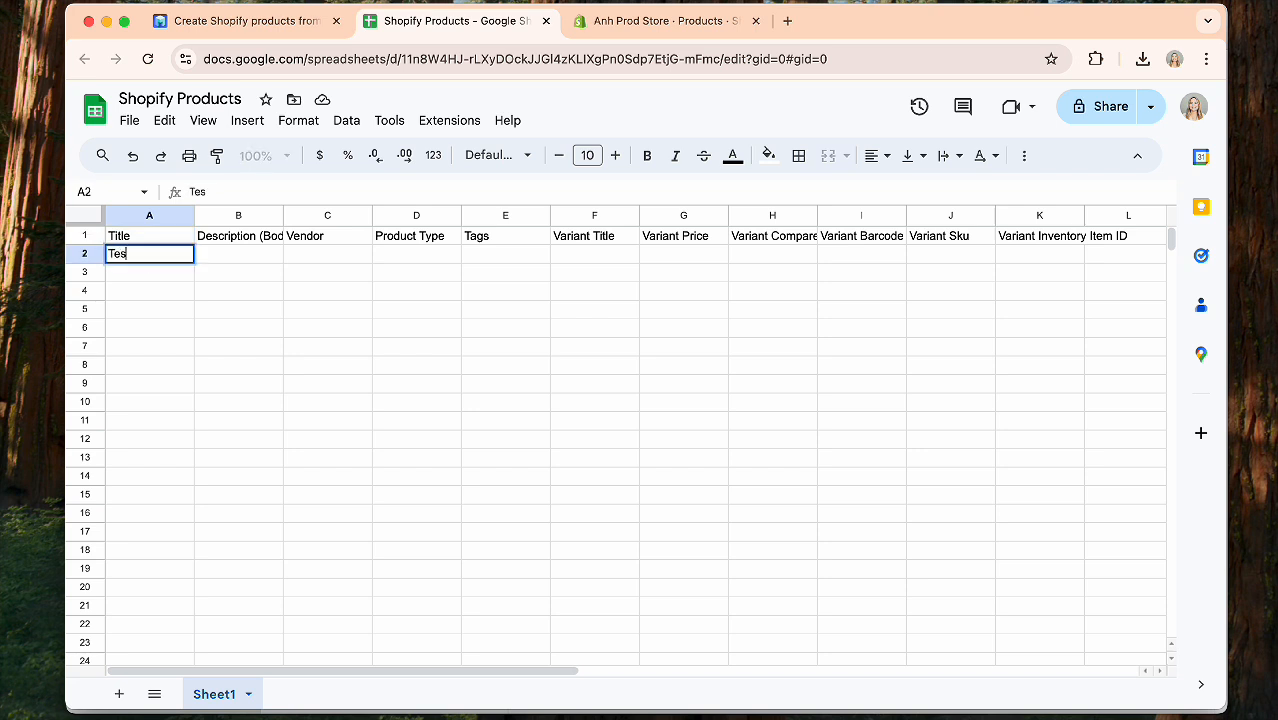
Enter "Test Description" as the product description in cell B2.
left_click(250, 257)
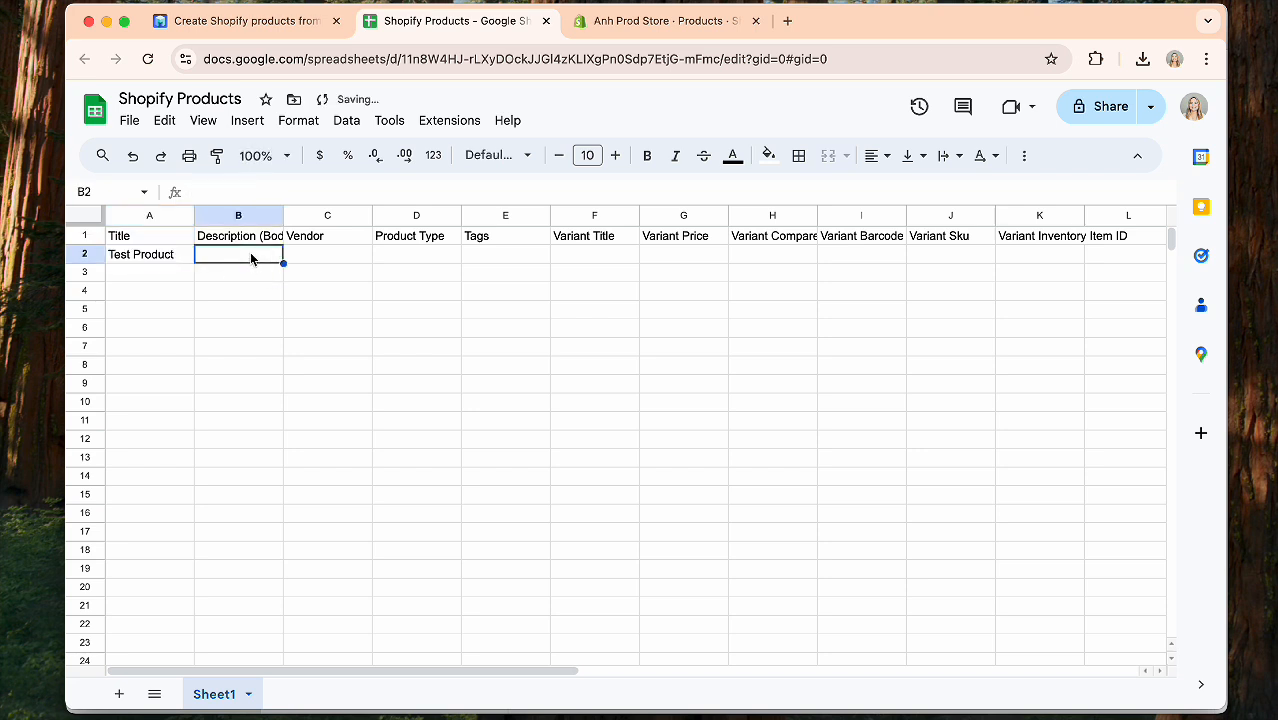
type("Test Descropto")
key("BackSpace")
key("BackSpace")
key("BackSpace")
key("BackSpace")
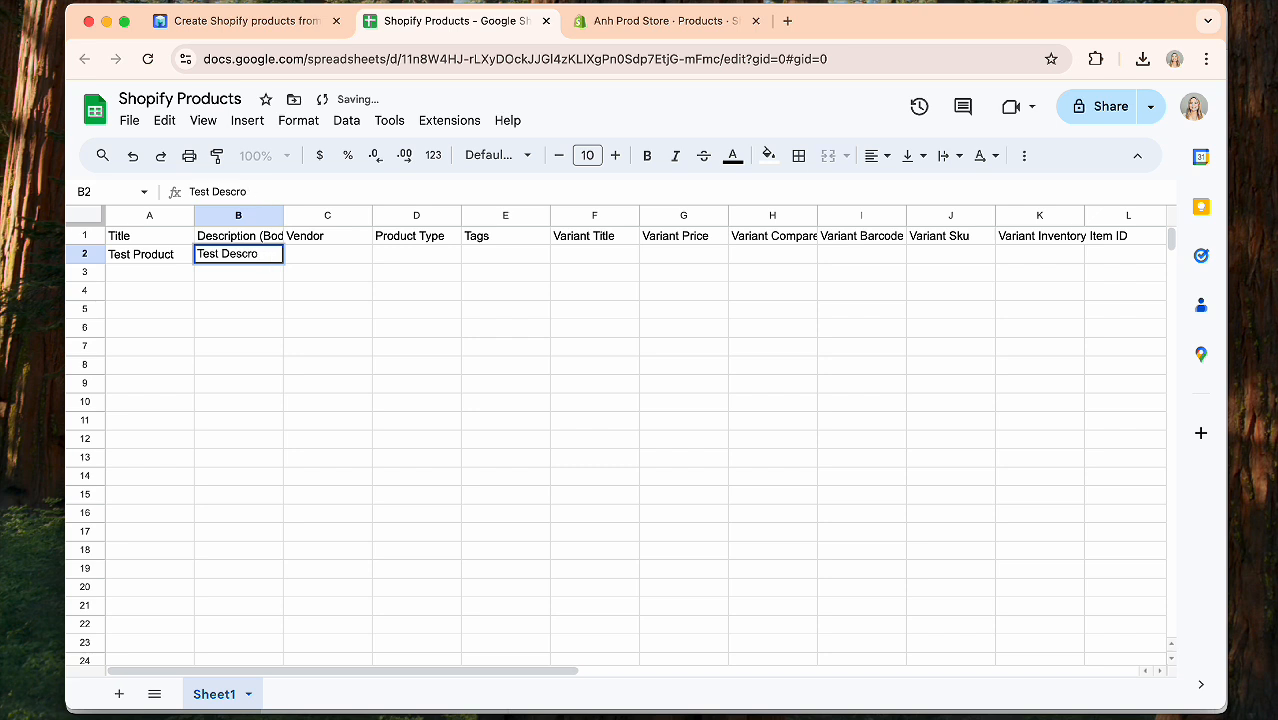
type("iption")
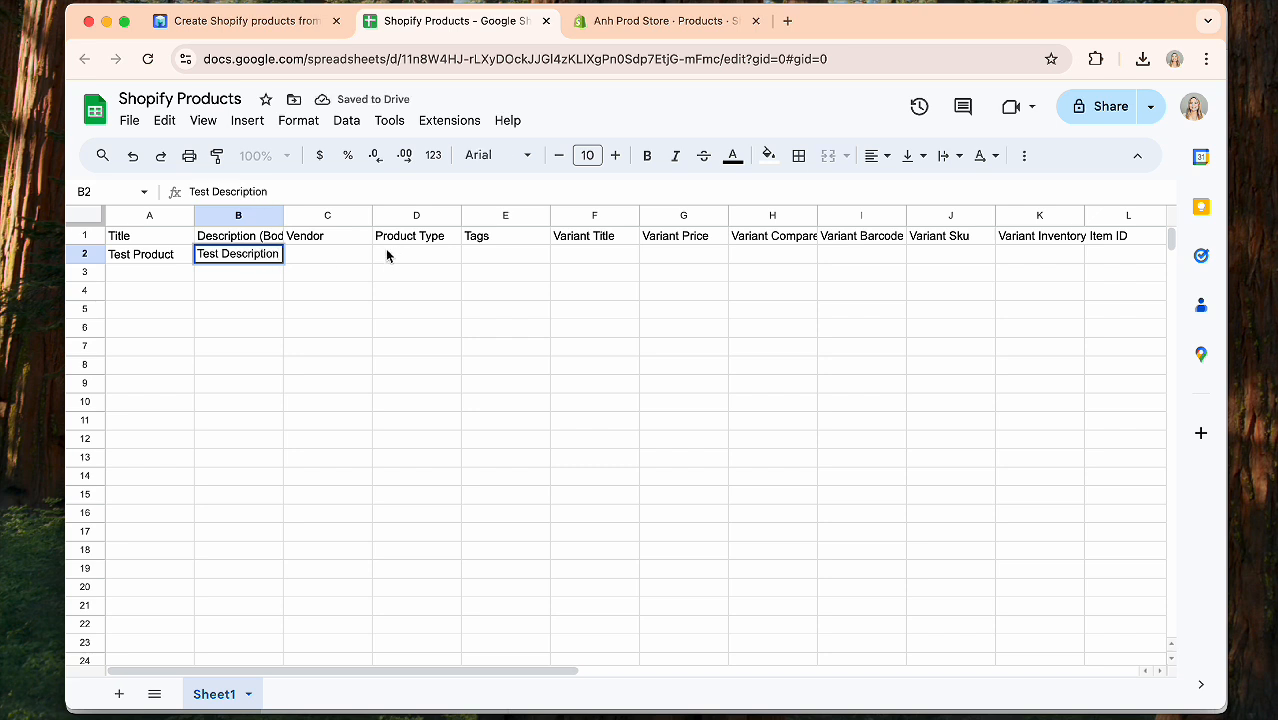
Complete row 2 with vendor and tag shoppad, type merchandise, variant Black, price 10, compare price 15, barcode 1234, SKU BLACK01 and inventory item ID TEST123.
left_click(354, 256)
type("shoppad")
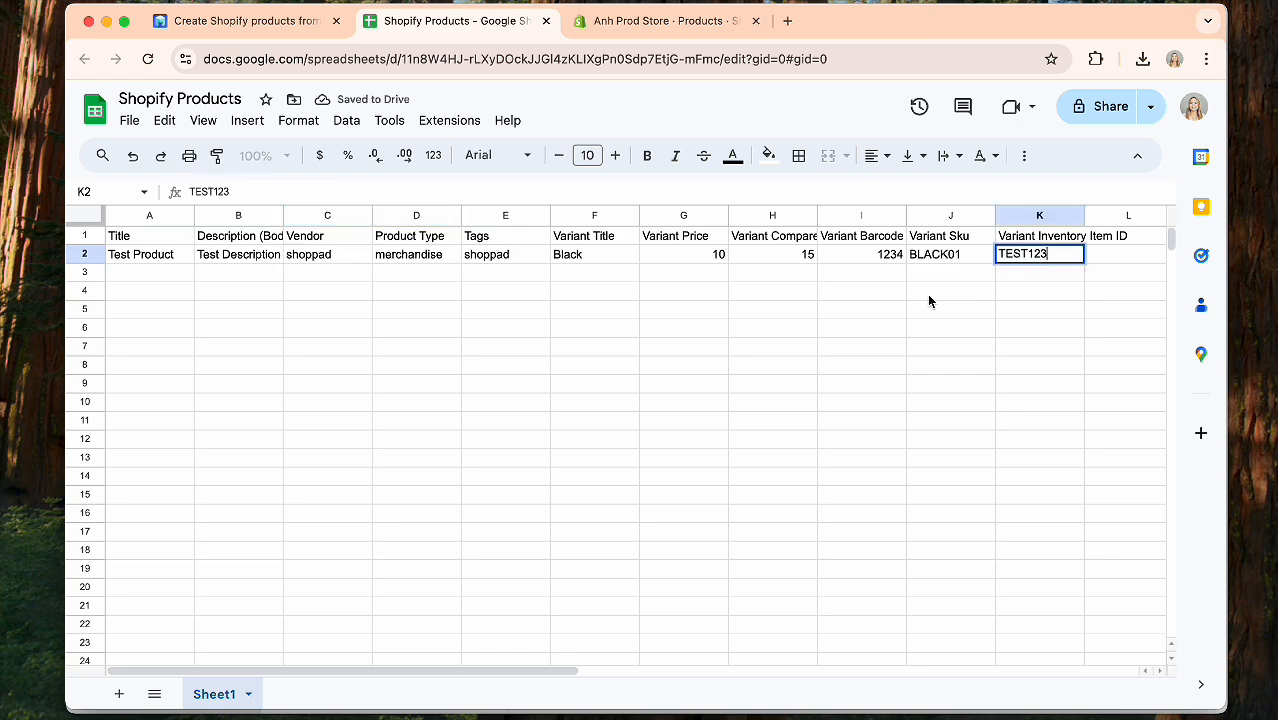
left_click(922, 274)
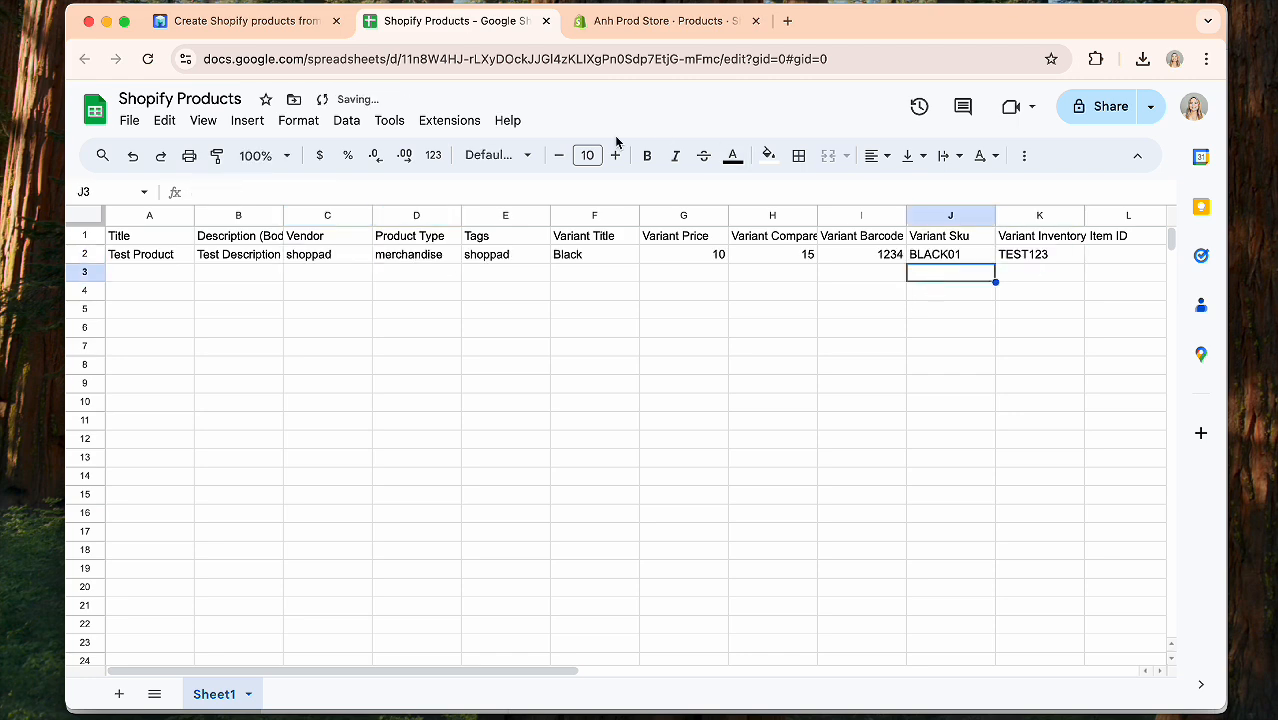
Switch to the MESA workflow builder, reload it to fetch the Test Product row as live test data, and save the workflow.
left_click(251, 36)
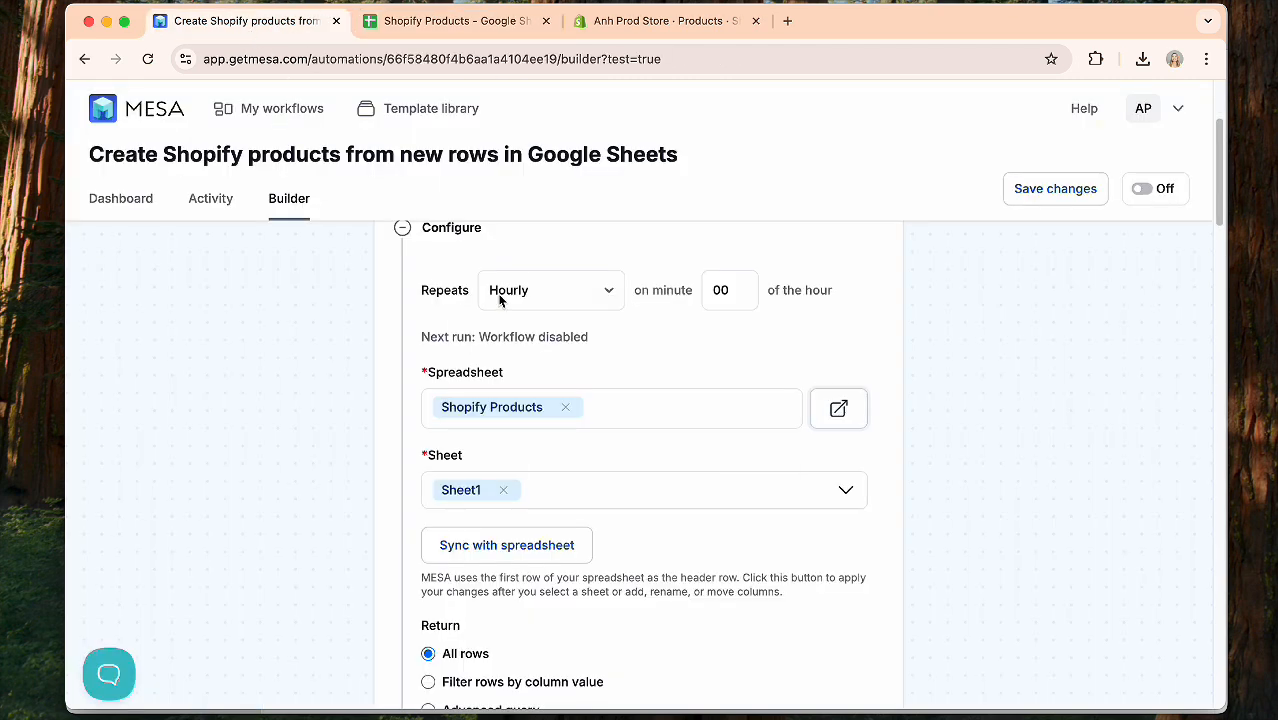
scroll(500, 300, "down", 3)
scroll(456, 588, "down", 5)
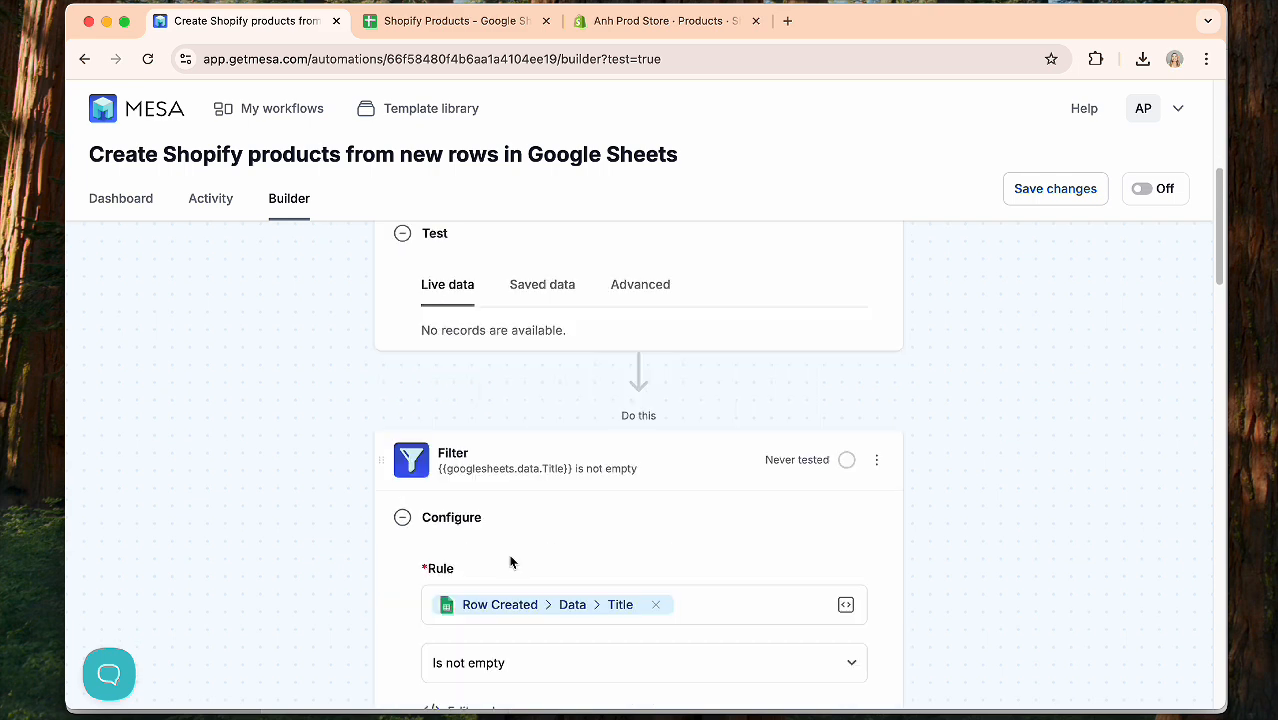
scroll(550, 372, "up", 5)
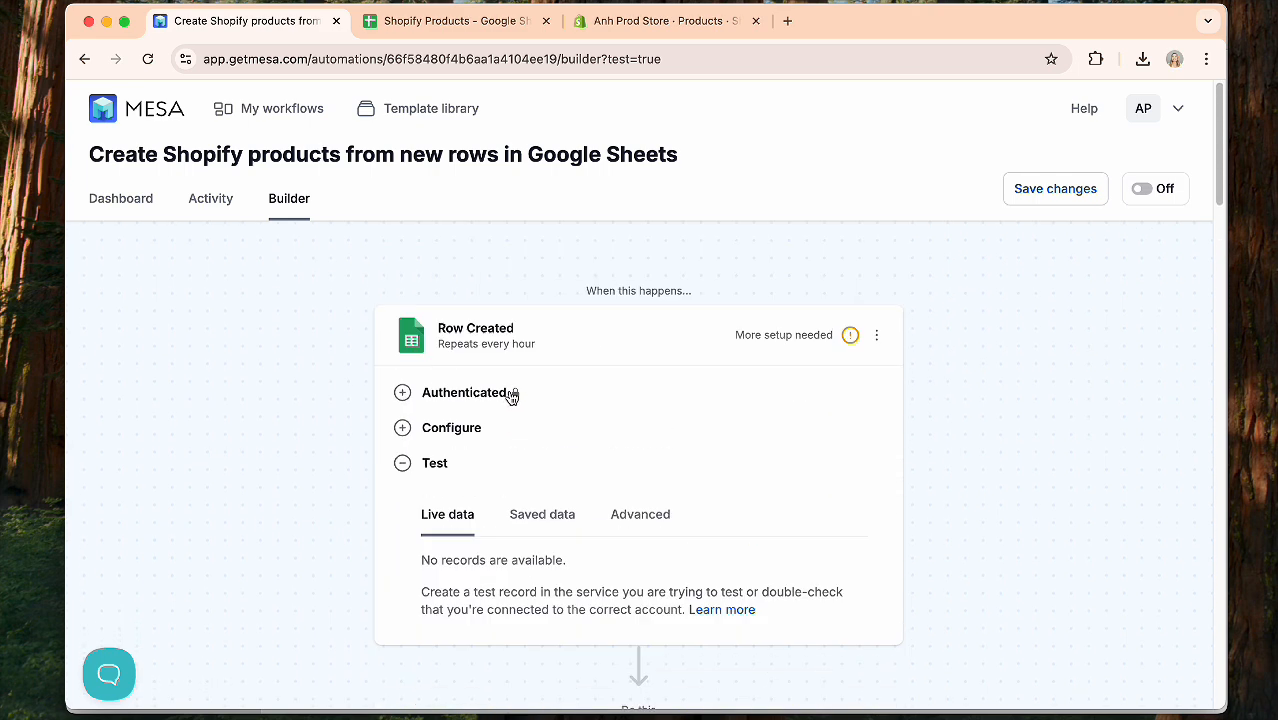
left_click(147, 59)
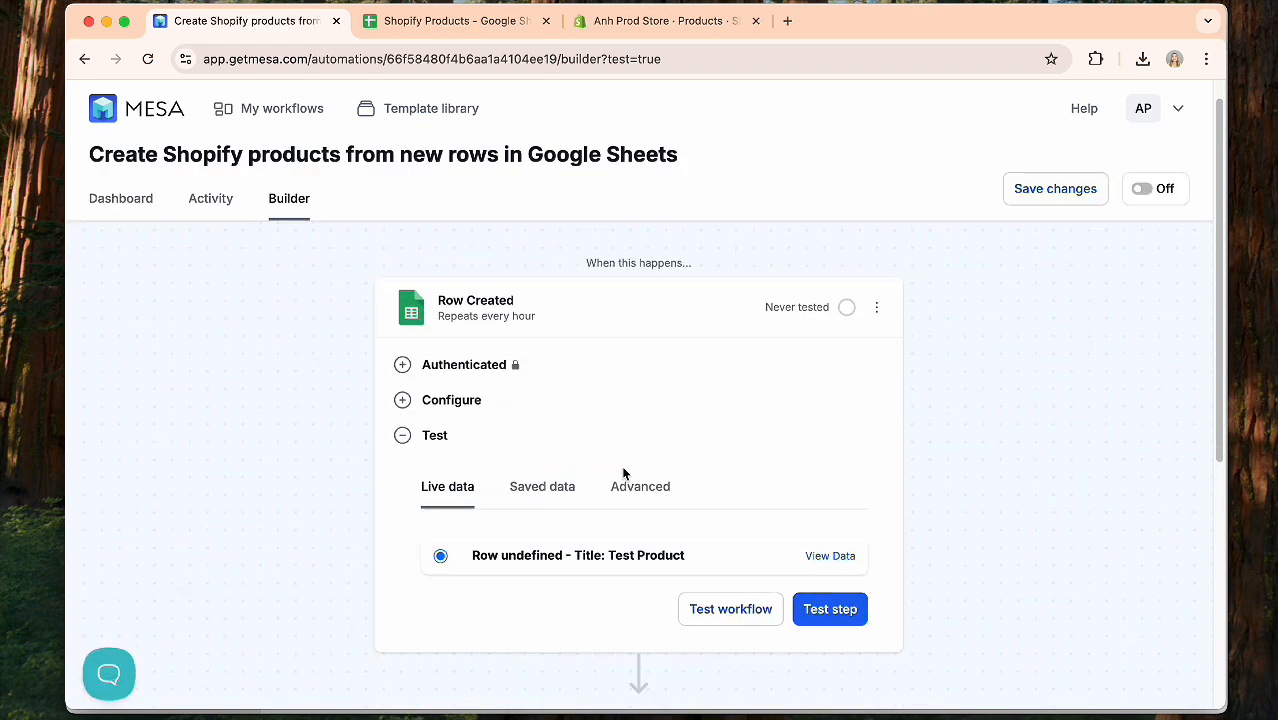
scroll(565, 432, "up", 2)
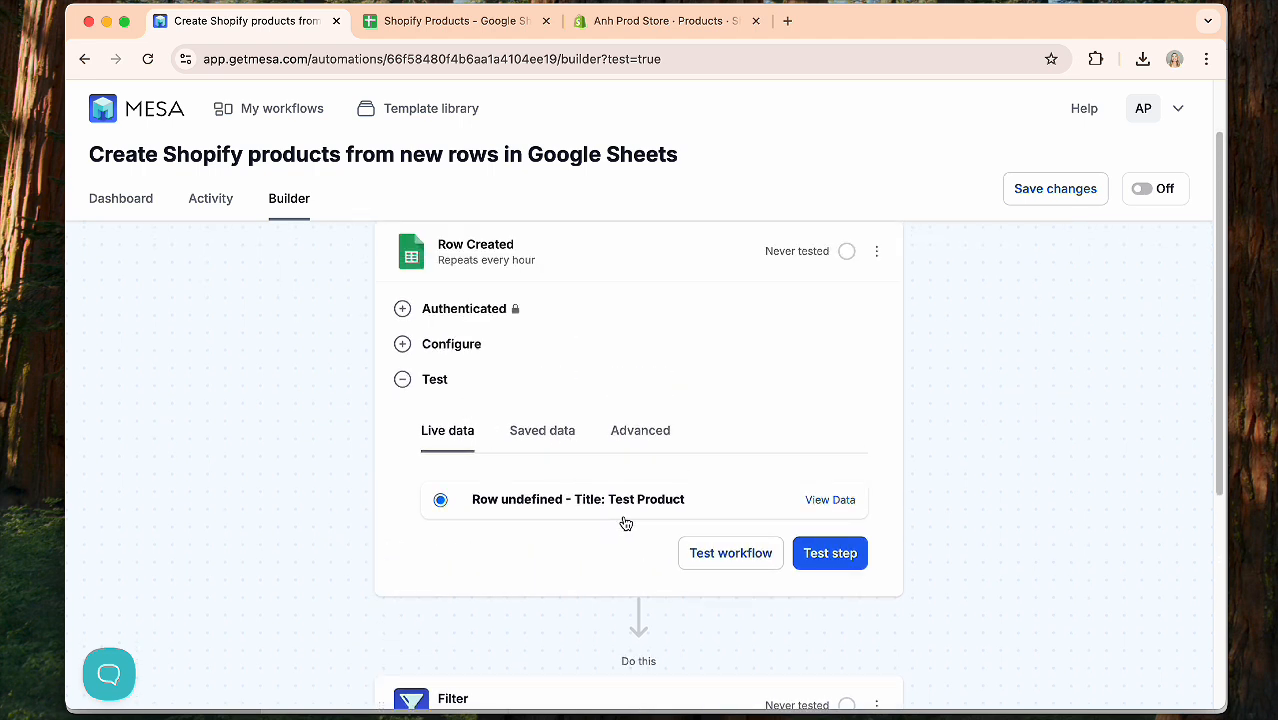
left_click(1047, 206)
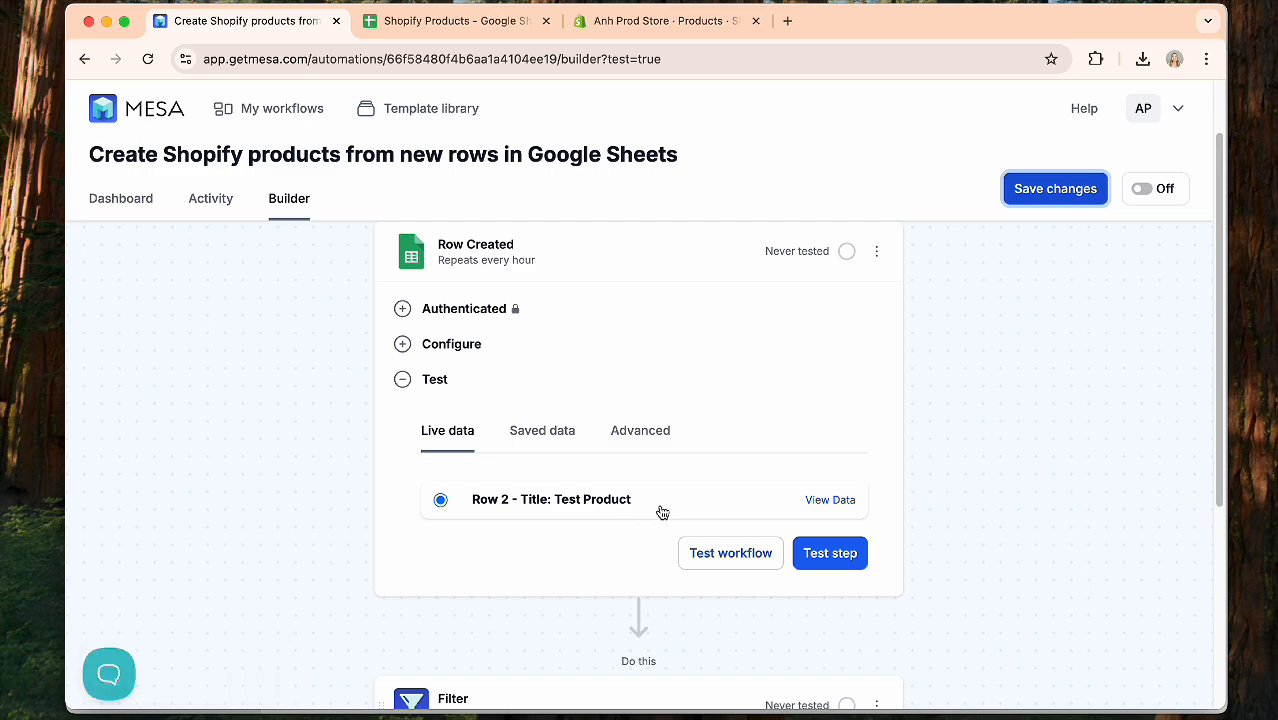
Review the Test Product record's field data in the Row Created trigger and test the whole workflow with it.
left_click(849, 502)
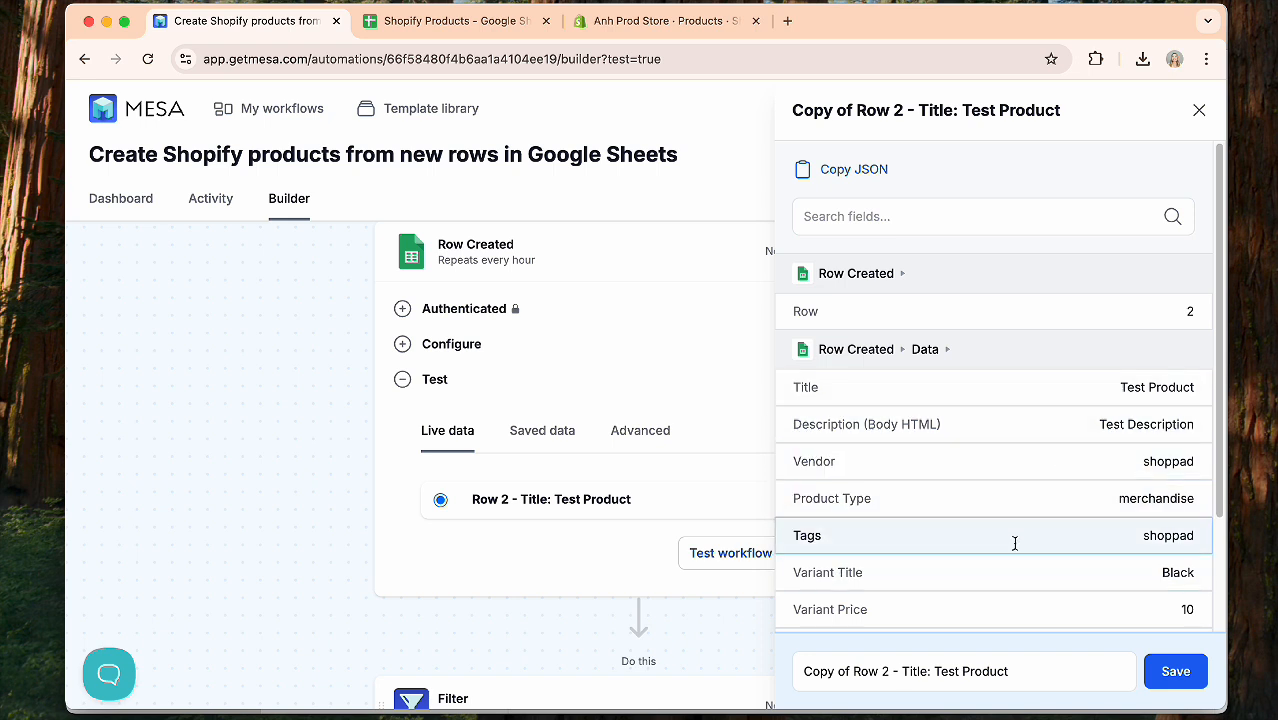
scroll(632, 518, "down", 1)
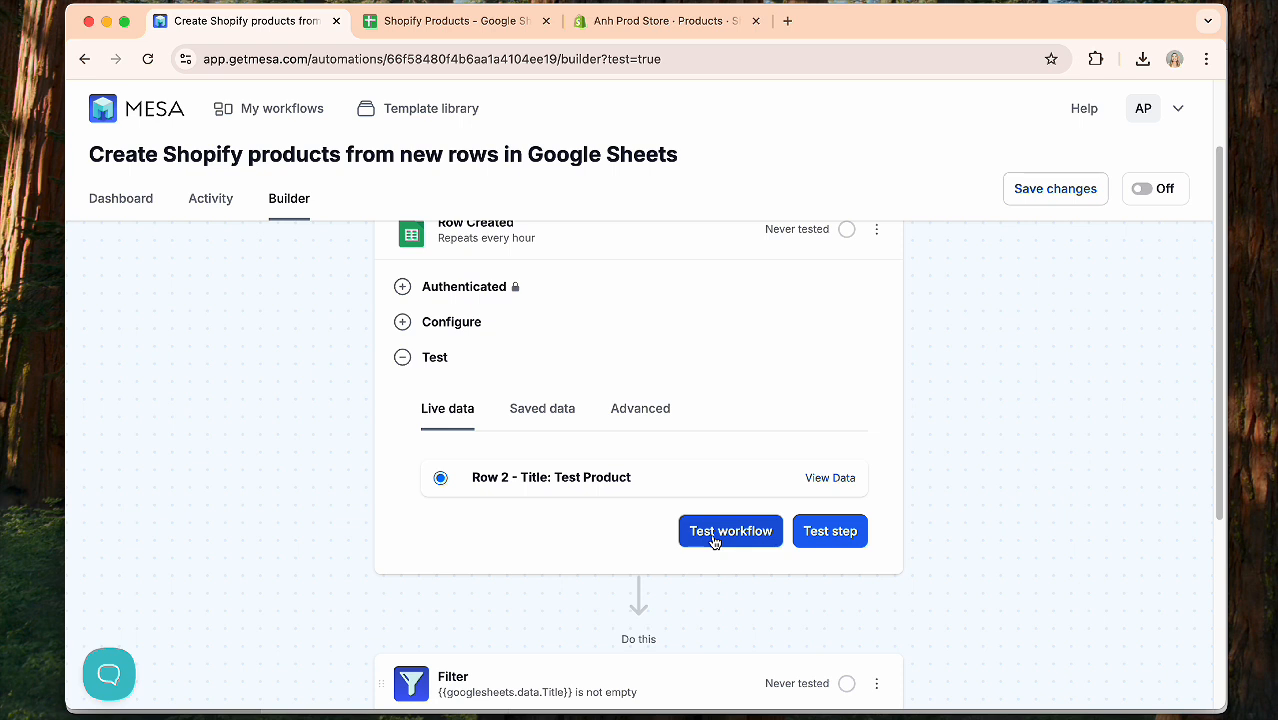
left_click(711, 533)
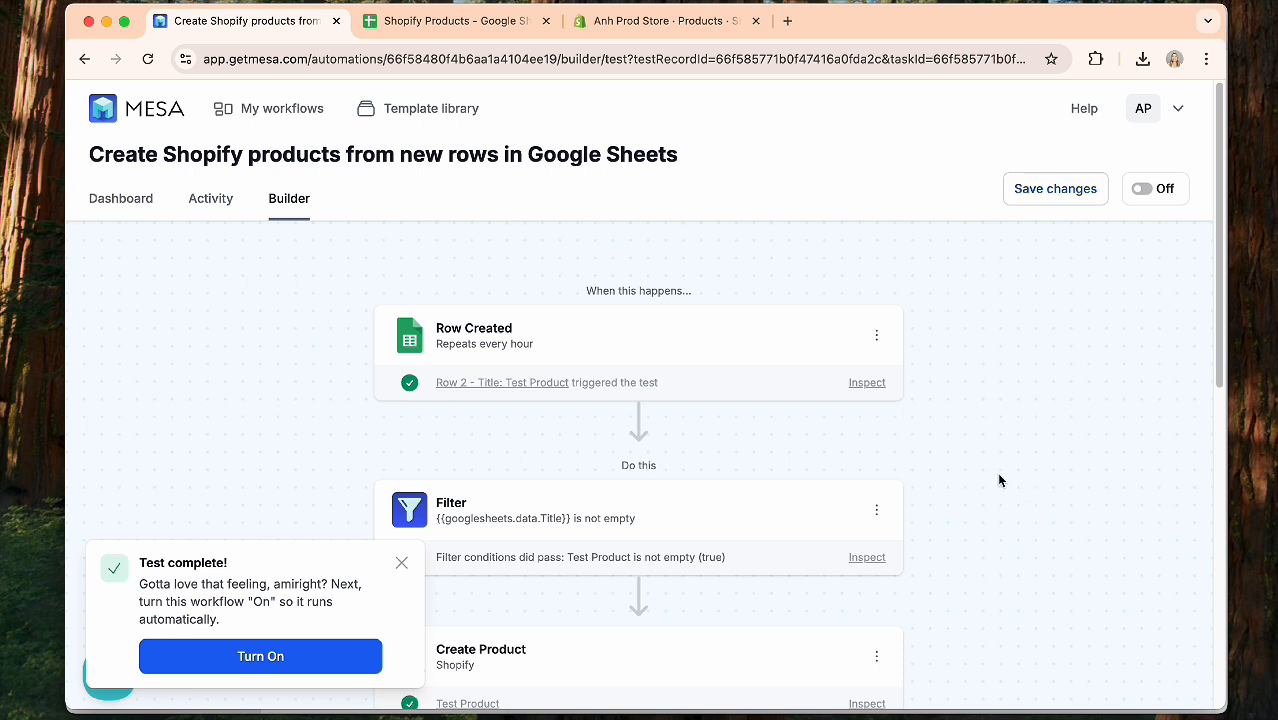
scroll(998, 475, "down", 1)
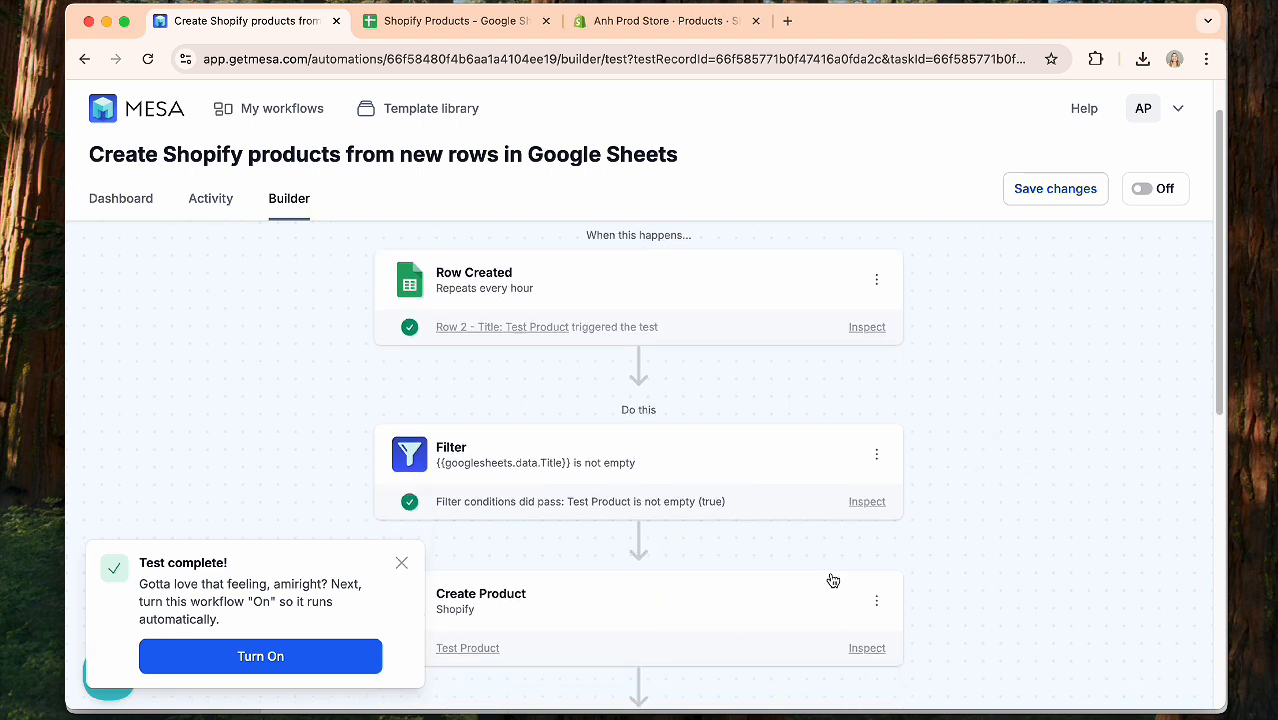
Switch to the Shopify admin, refresh the product list, and open Test Product to examine its details.
left_click(685, 28)
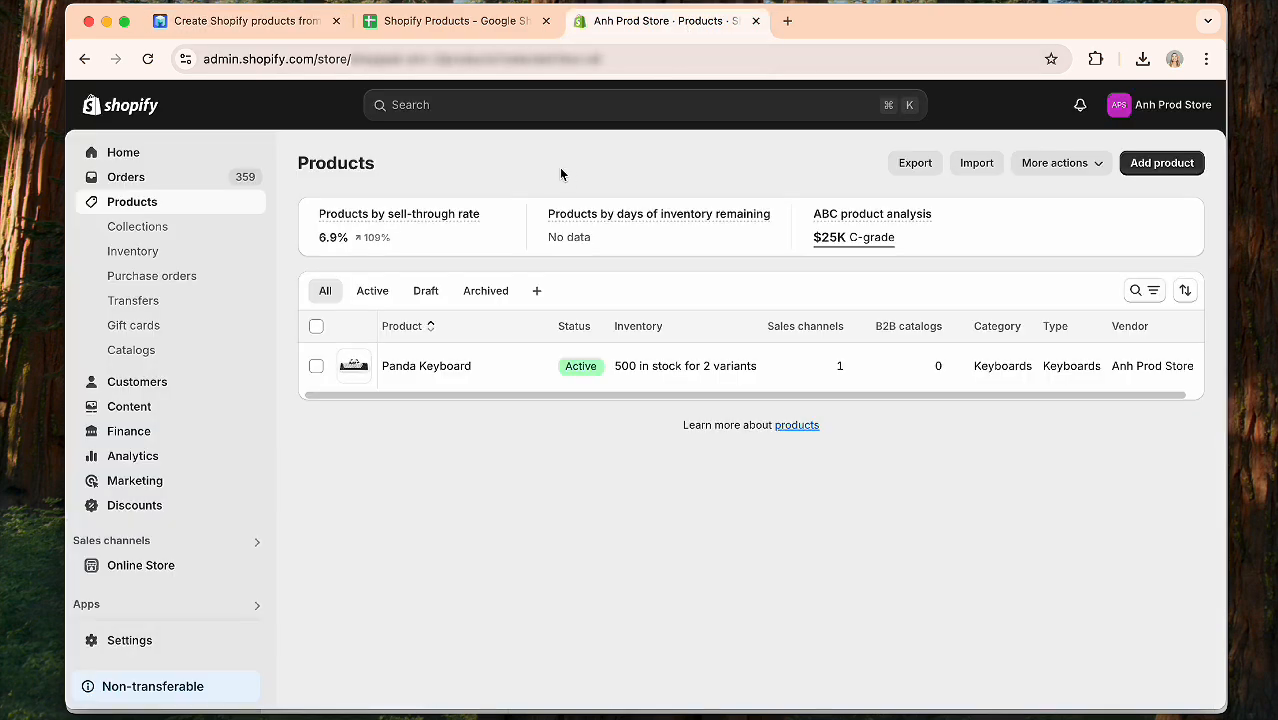
left_click(147, 59)
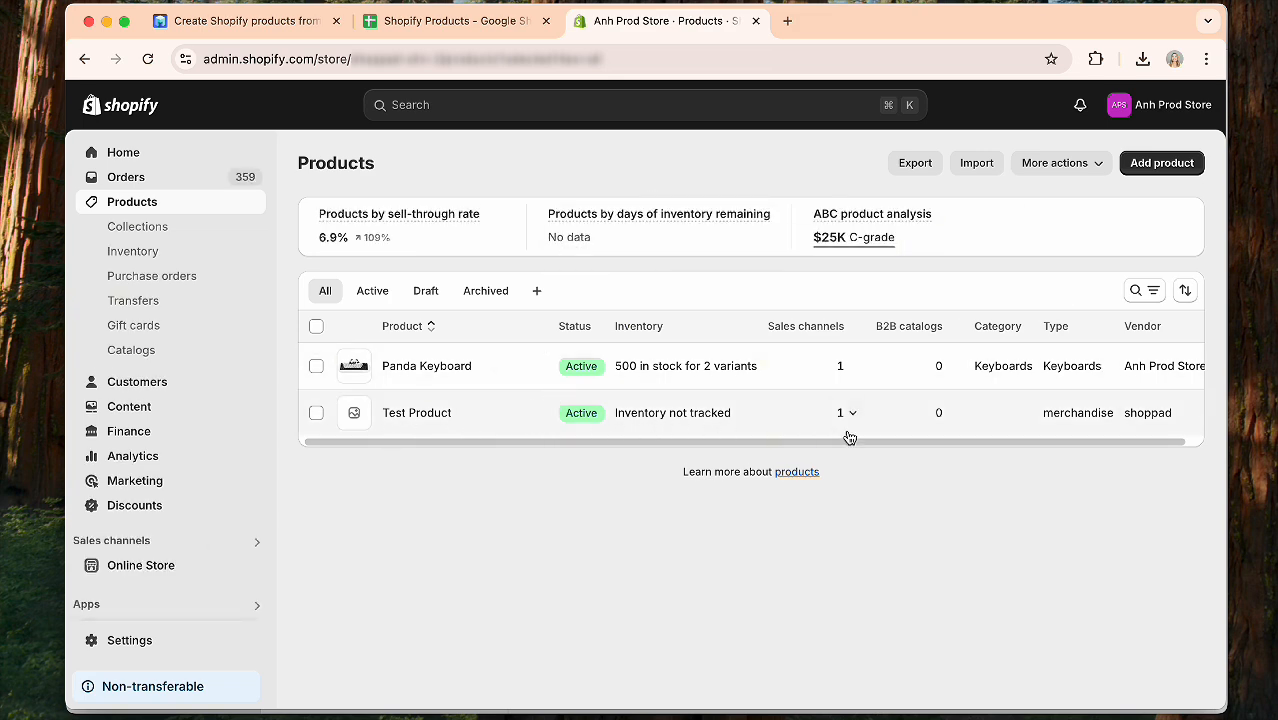
left_click(443, 430)
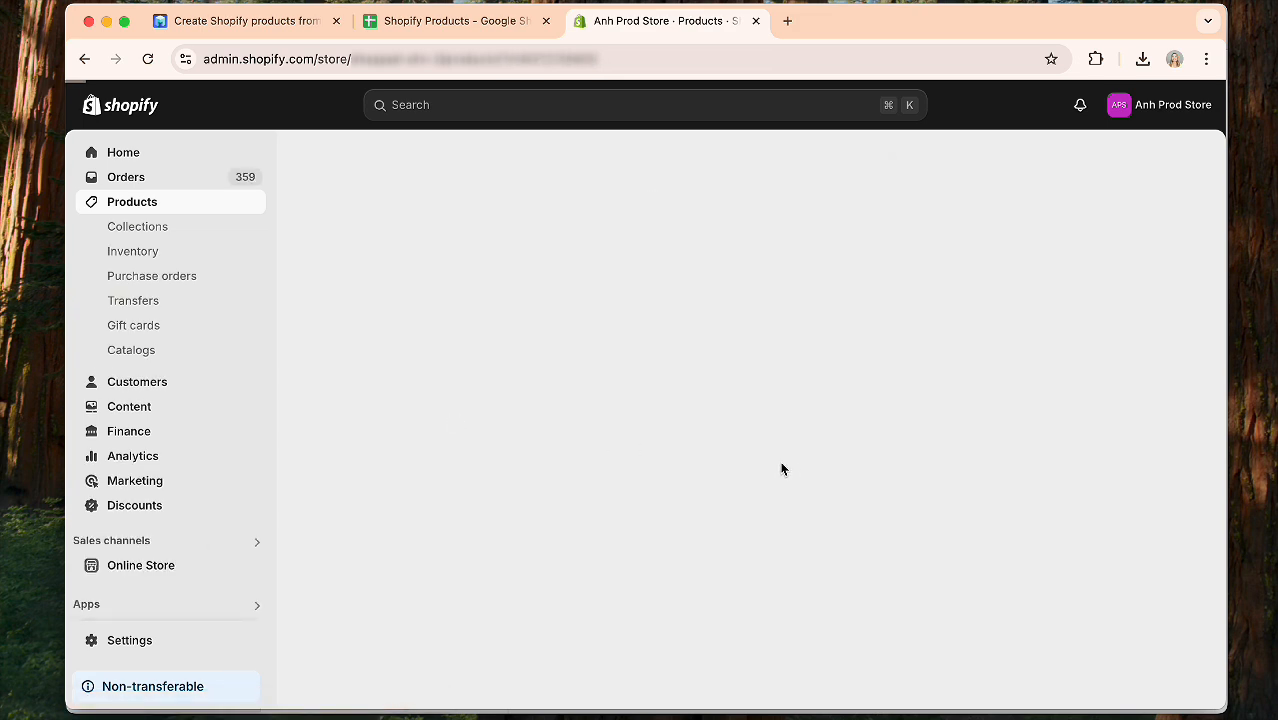
scroll(642, 440, "down", 3)
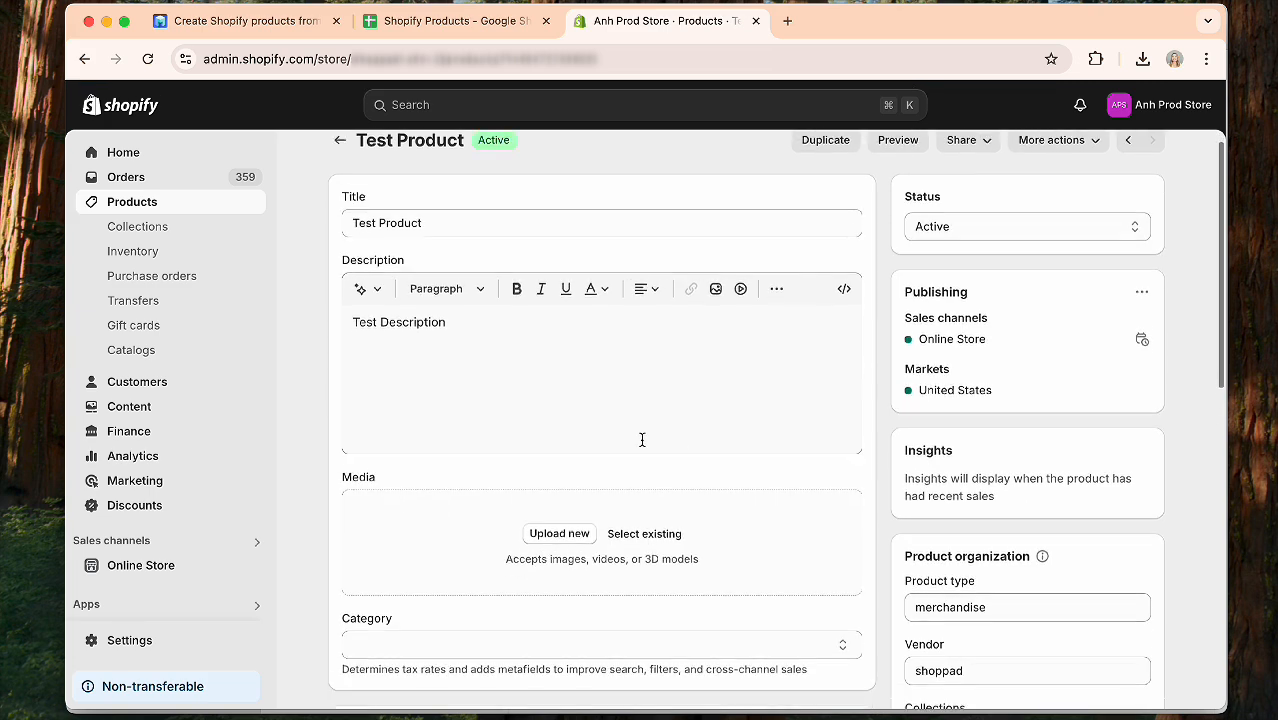